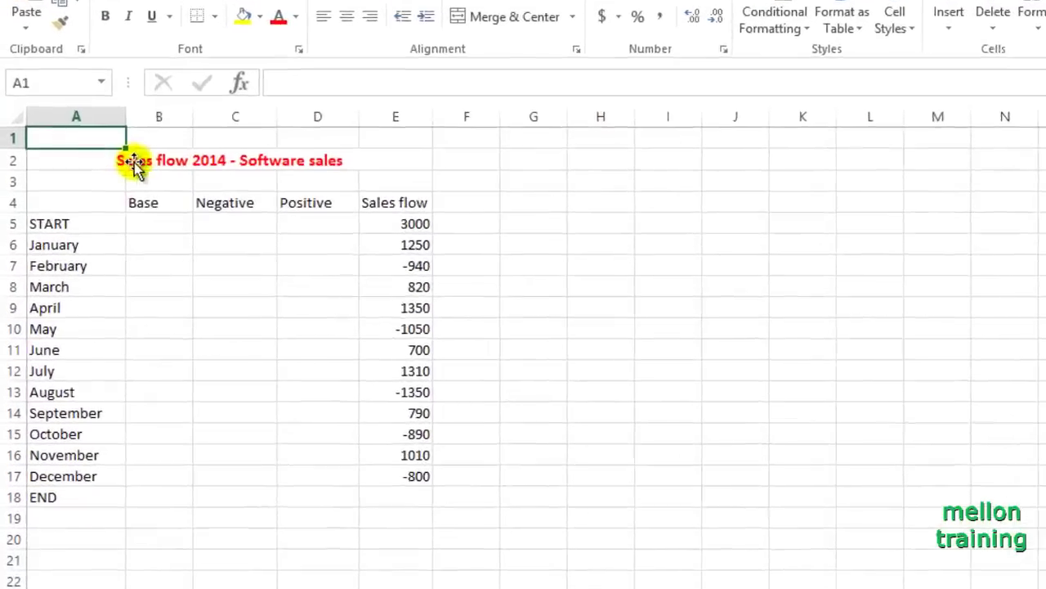
# Step: Enter =IF(E5<=0,-E5,0) in C5 and fill it down through C17
pyautogui.click(178, 245)
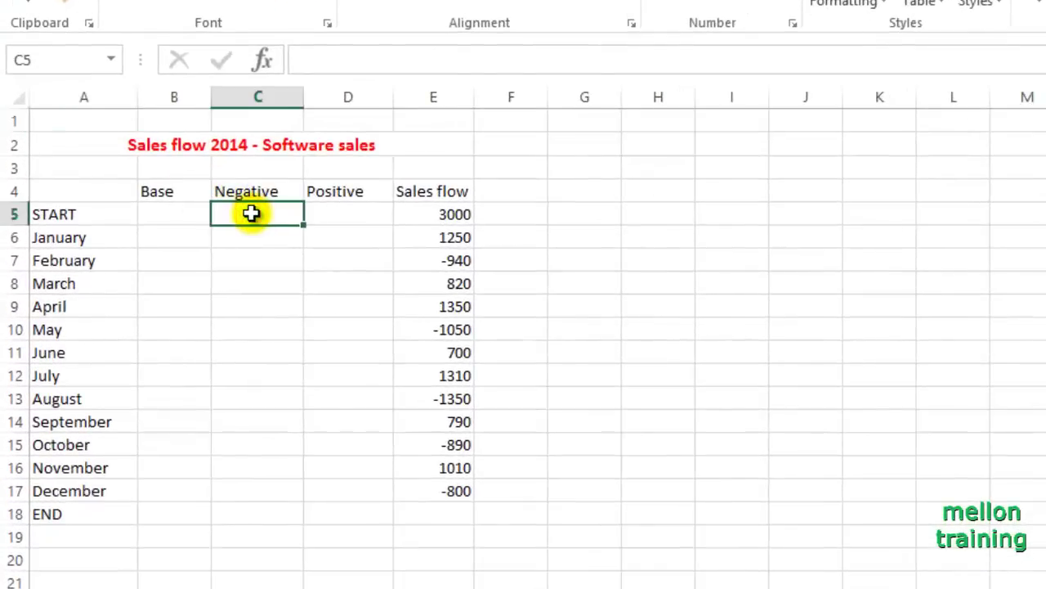
pyautogui.write('=')
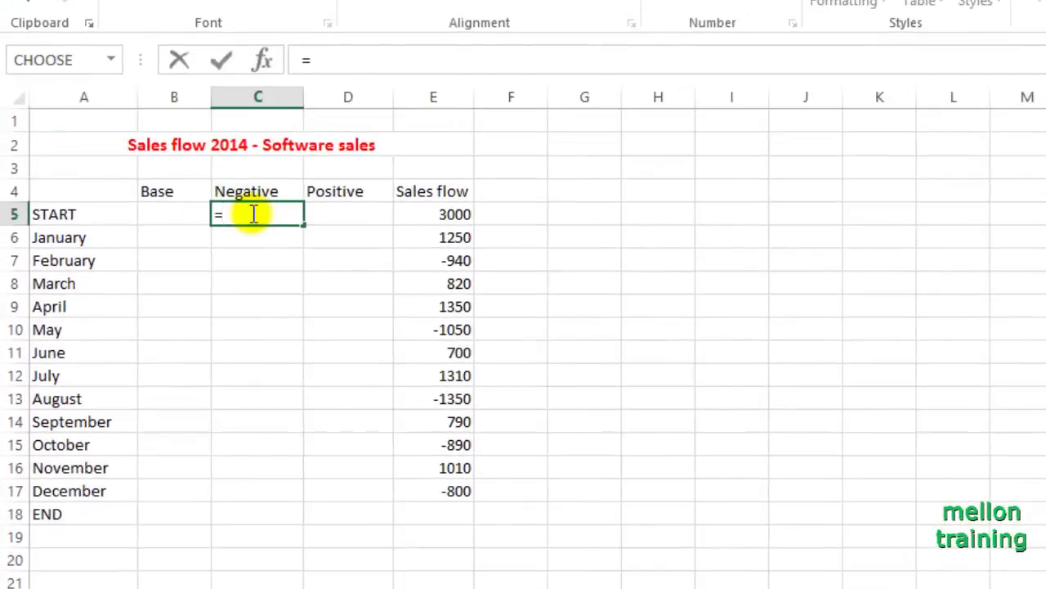
pyautogui.write('IF(')
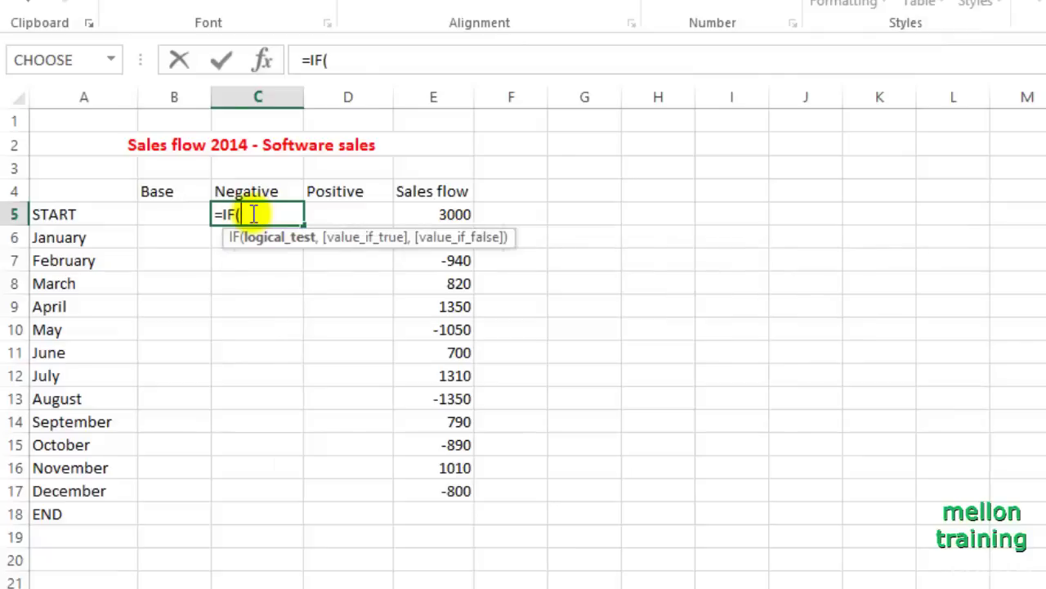
pyautogui.write('E5<')
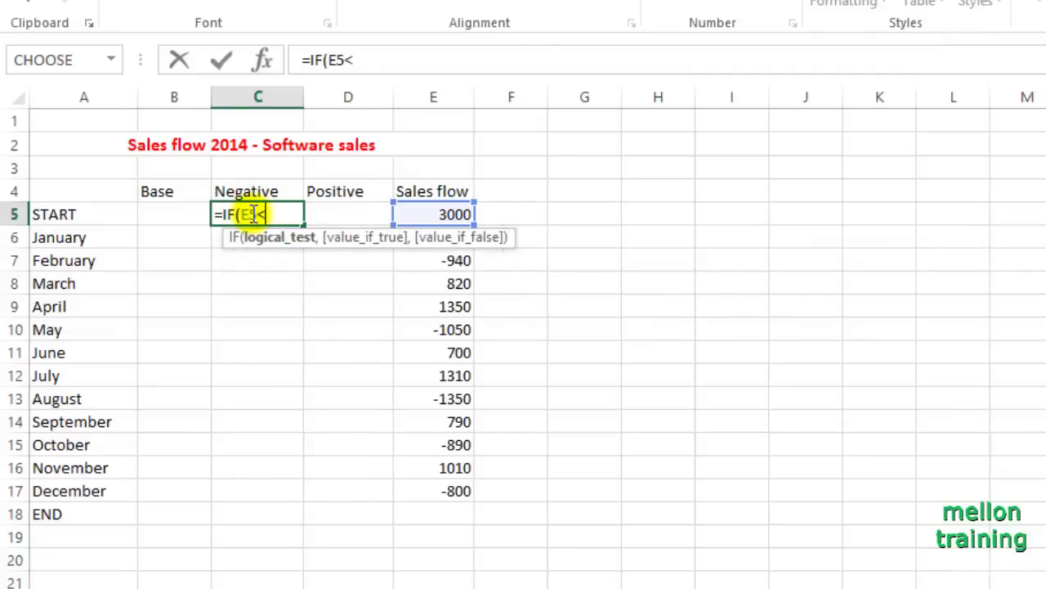
pyautogui.write('=')
pyautogui.write('0')
pyautogui.write(',')
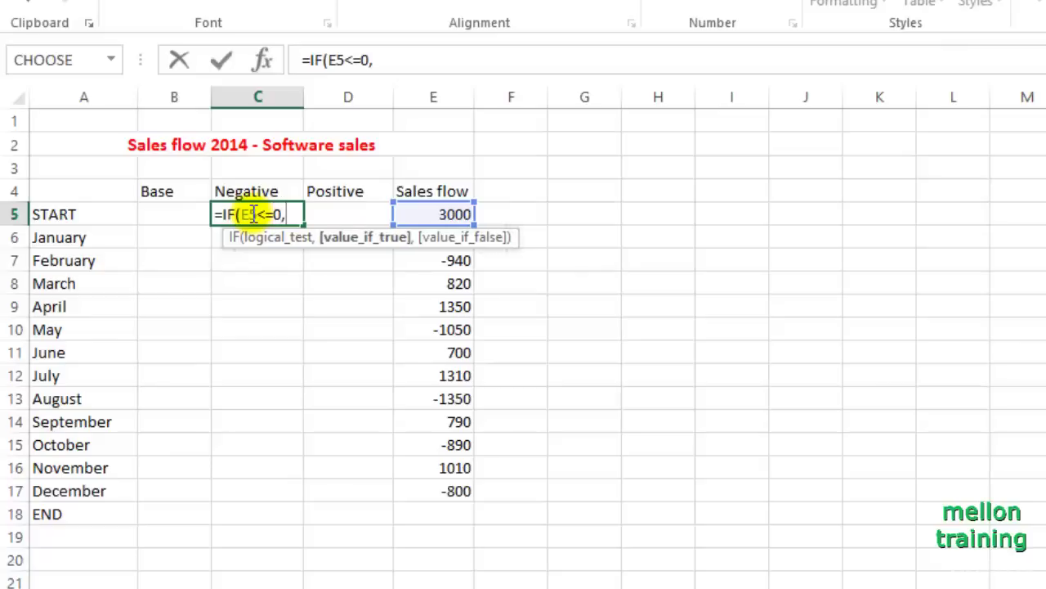
pyautogui.write('-')
pyautogui.write('E')
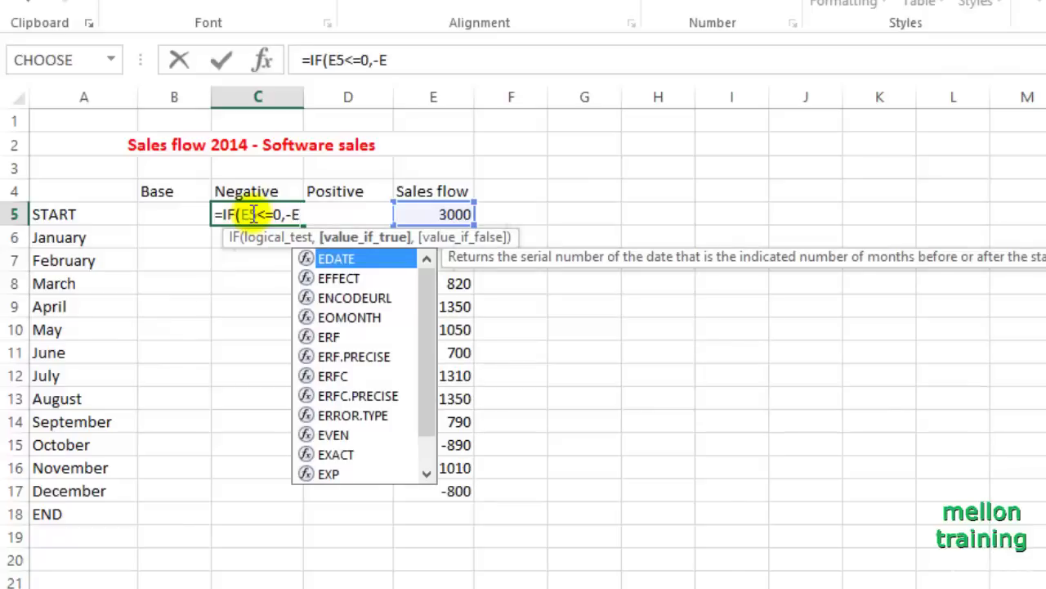
pyautogui.write('5,')
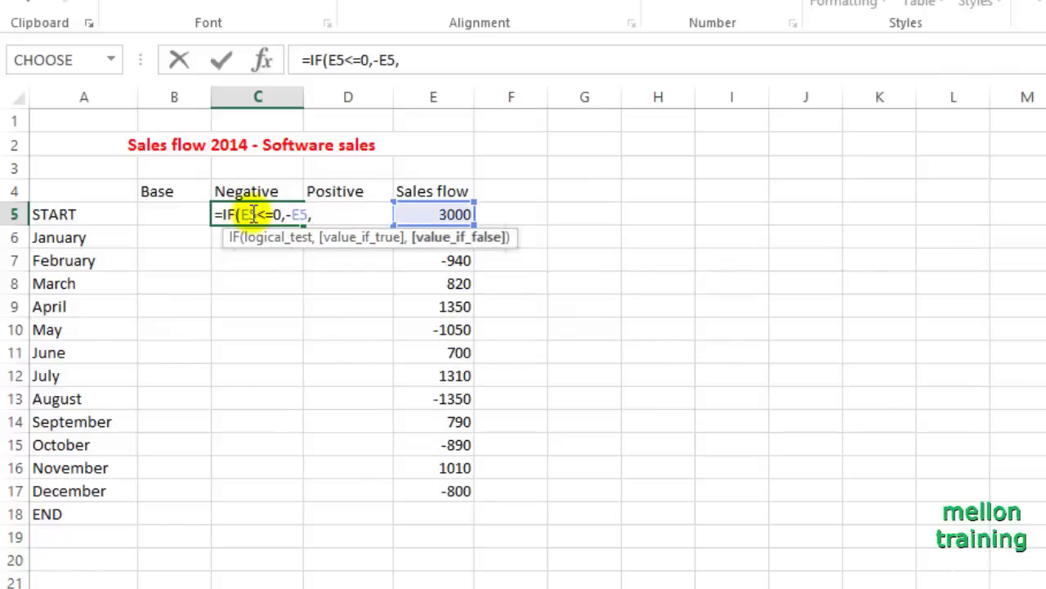
pyautogui.write('0)')
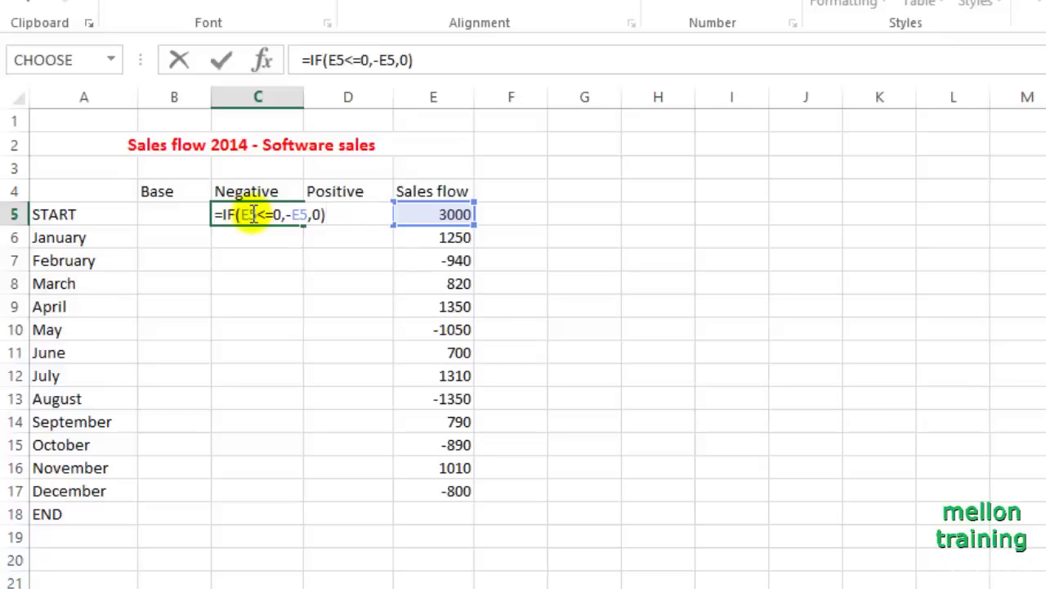
pyautogui.press('Return')
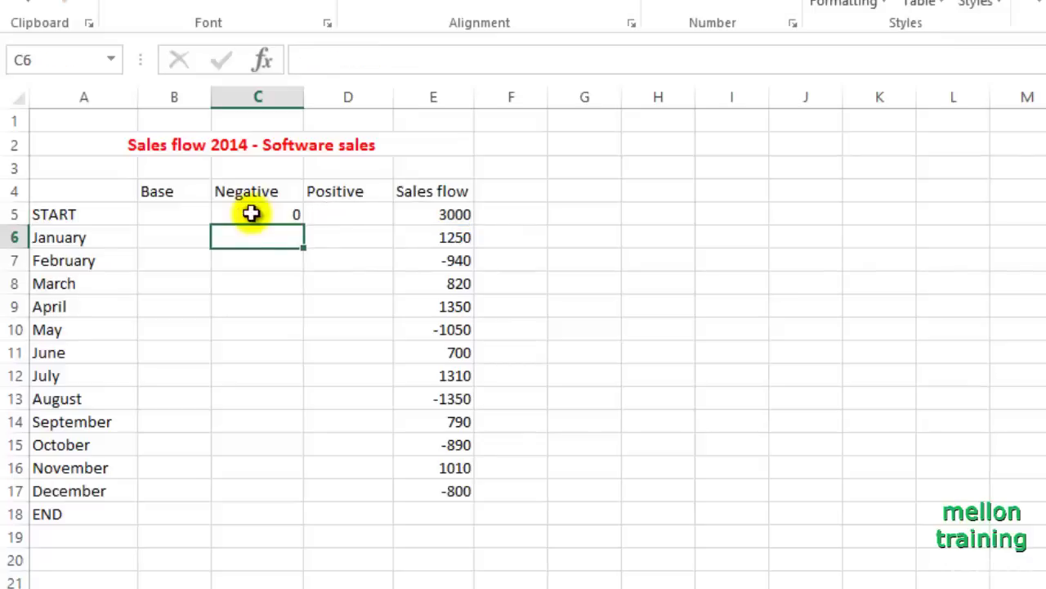
pyautogui.click(250, 214)
pyautogui.moveTo(301, 224); pyautogui.dragTo(304, 499)
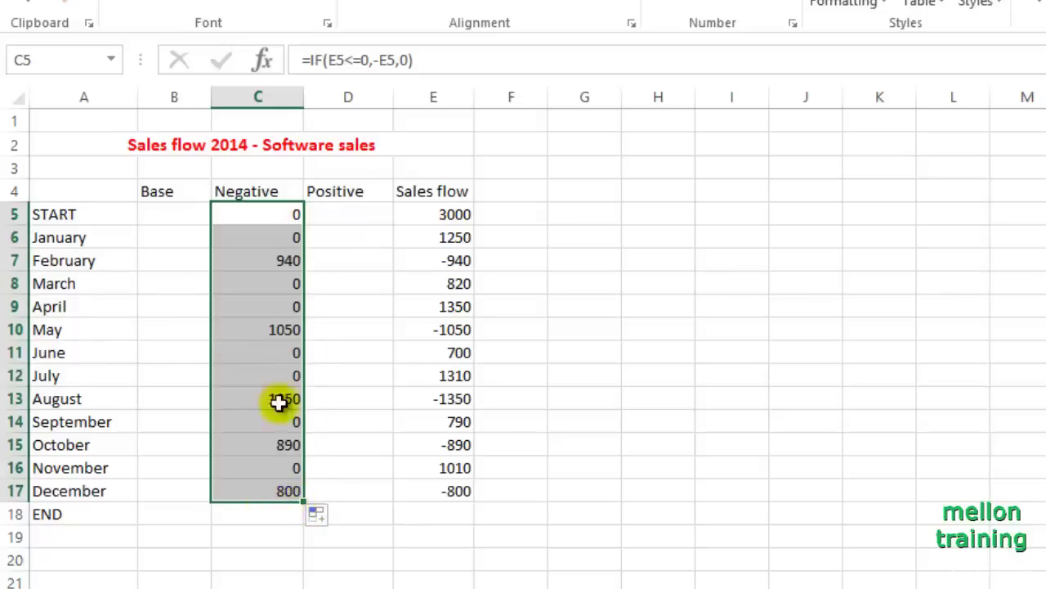
# Step: Enter =IF(E5>=0,E5,0) in D5 and fill it down through D17
pyautogui.click(335, 214)
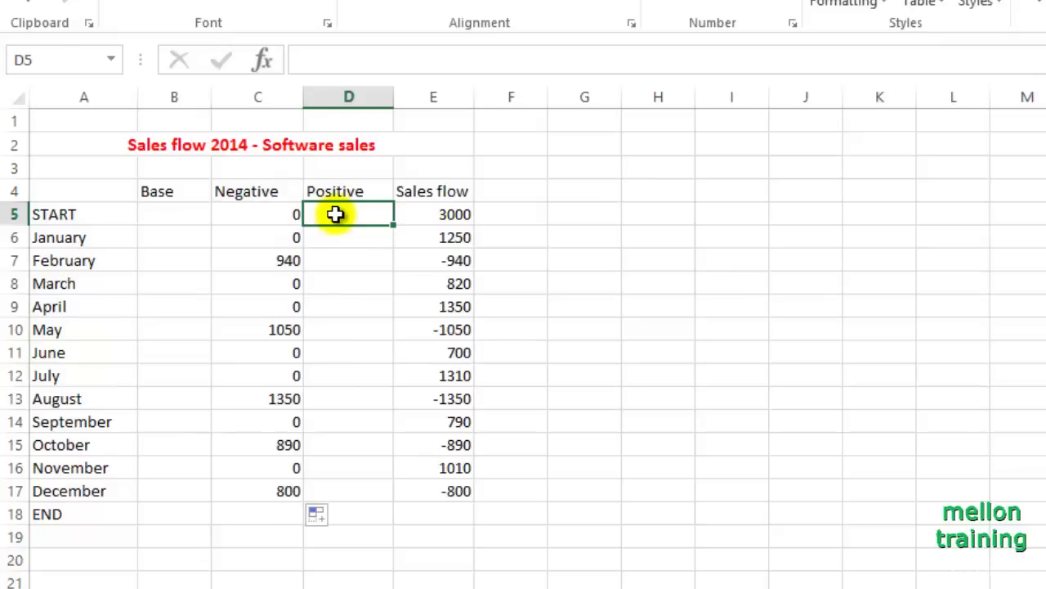
pyautogui.write('=IF')
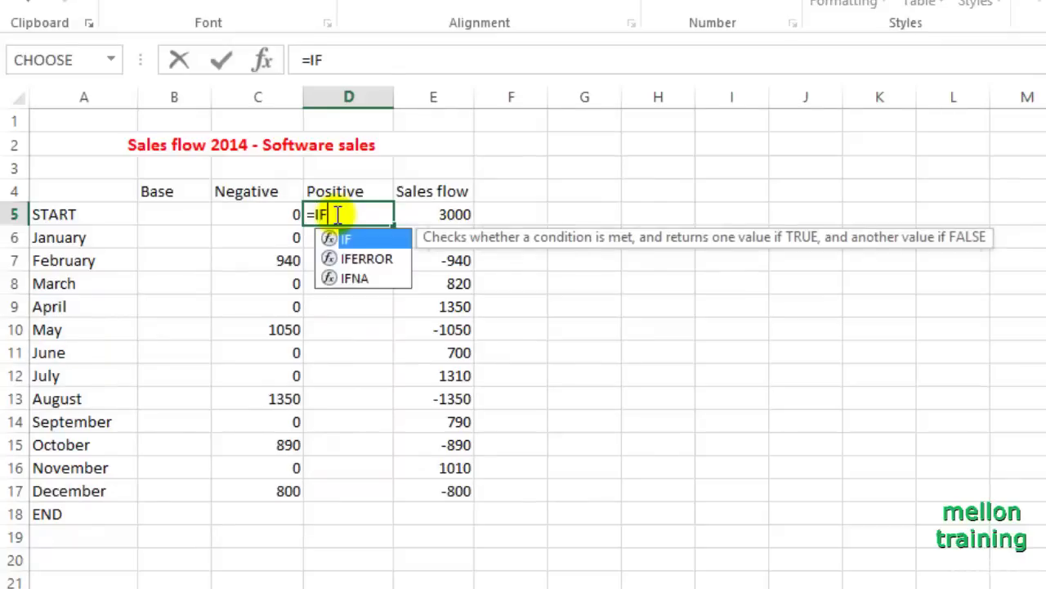
pyautogui.write('(')
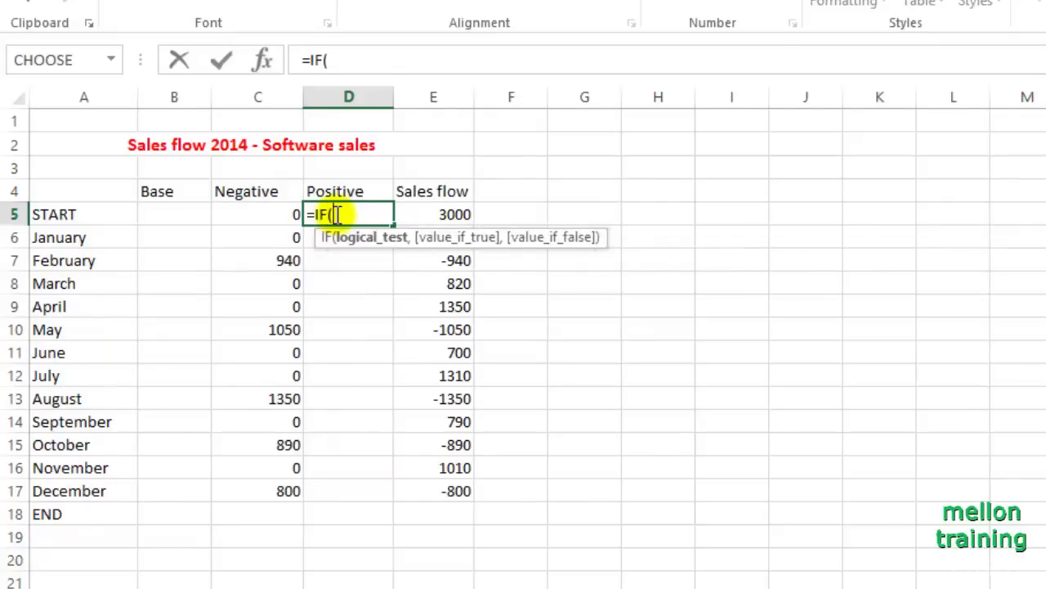
pyautogui.write('E')
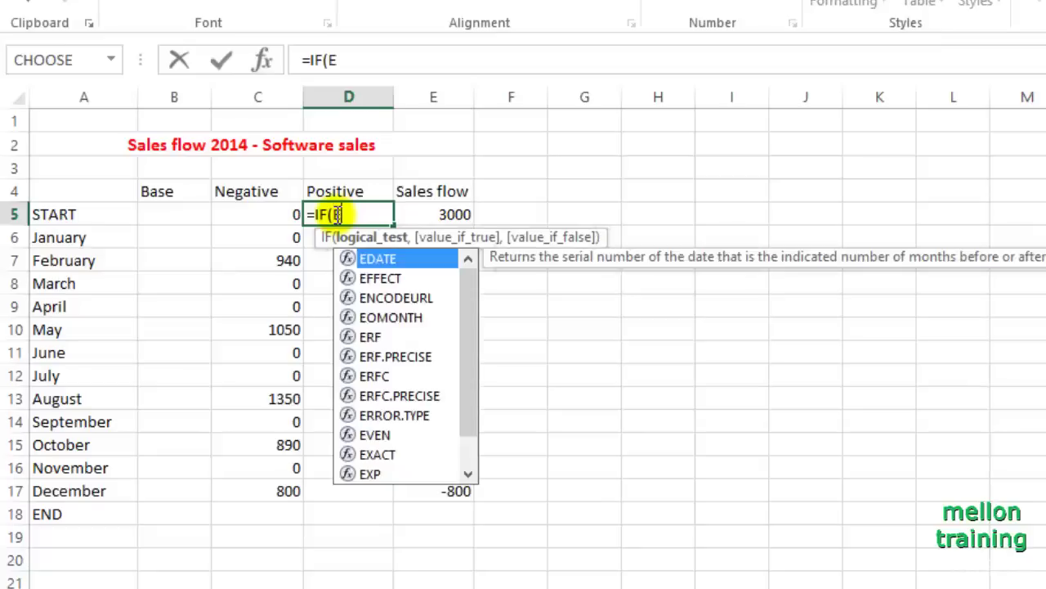
pyautogui.write('5>')
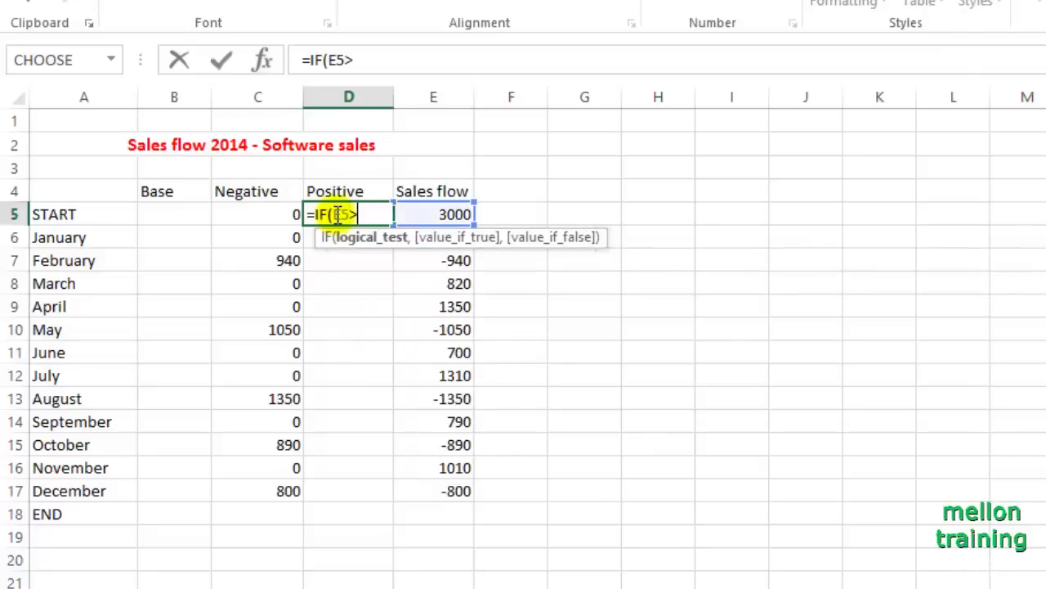
pyautogui.write('=')
pyautogui.write('0,')
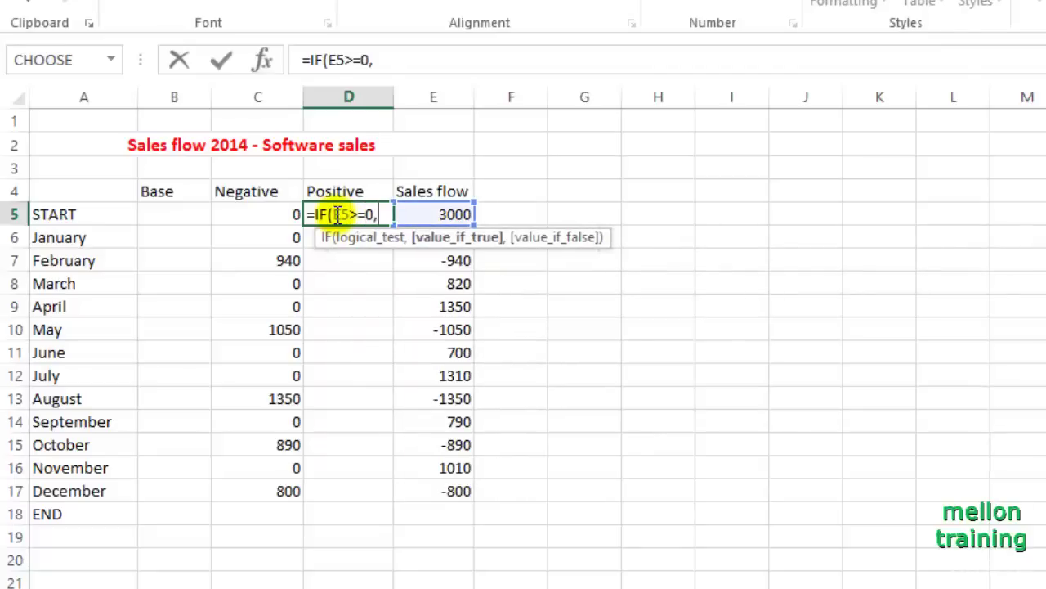
pyautogui.write('E')
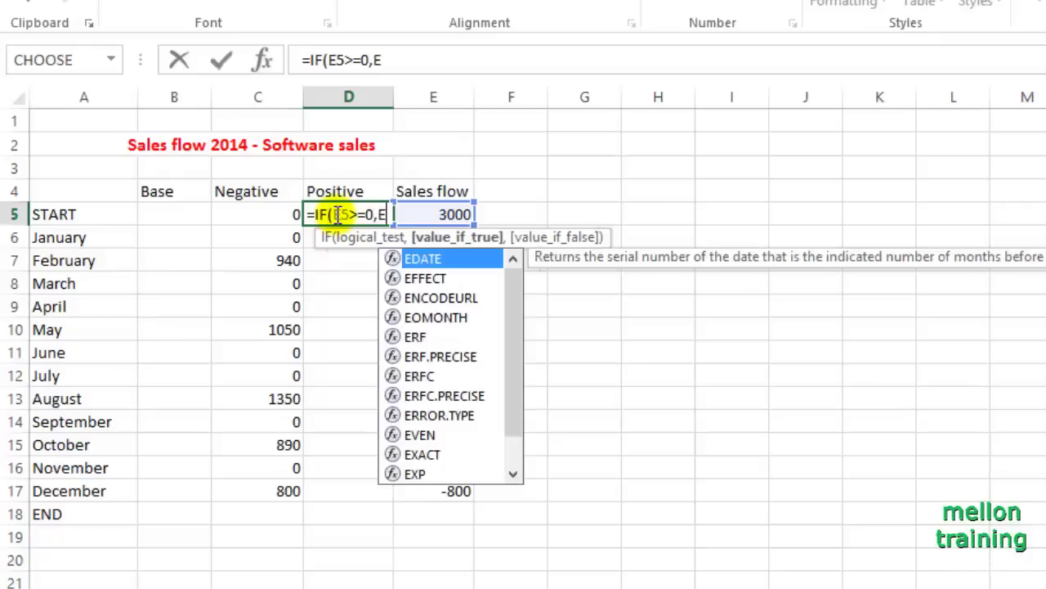
pyautogui.write('5,')
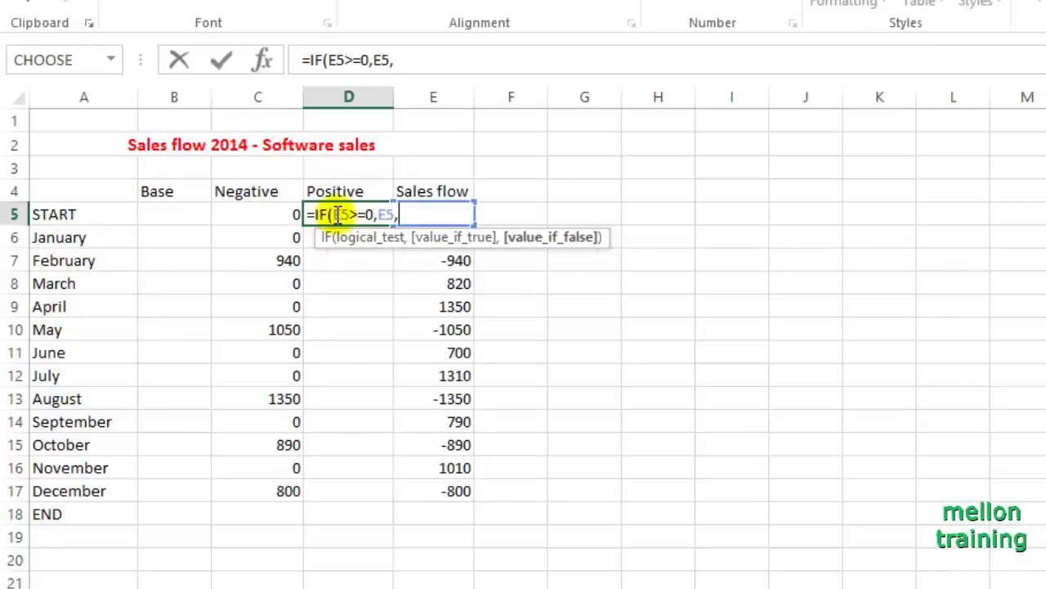
pyautogui.write('0)')
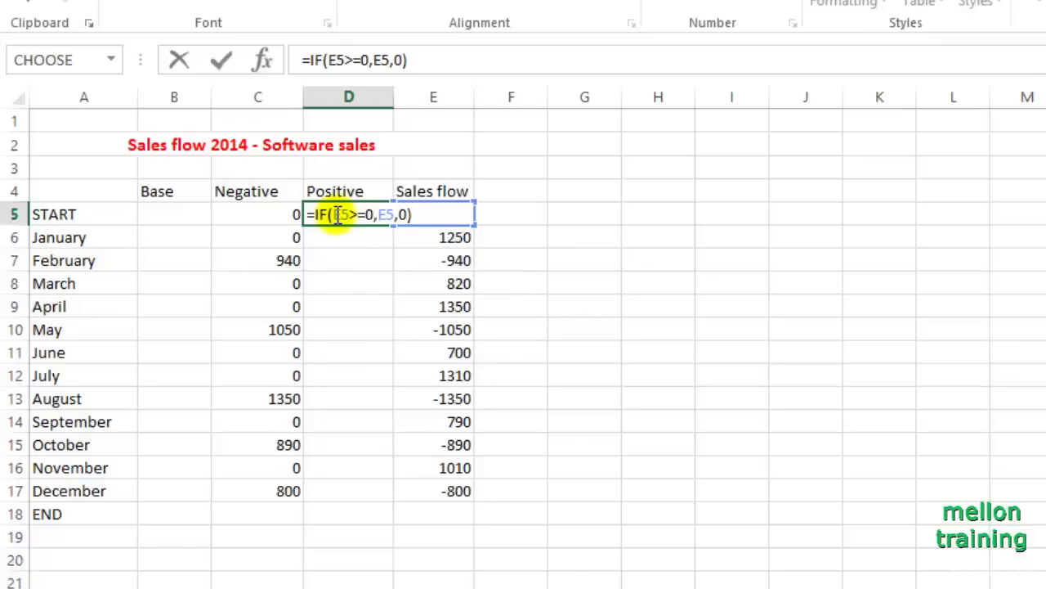
pyautogui.press('Return')
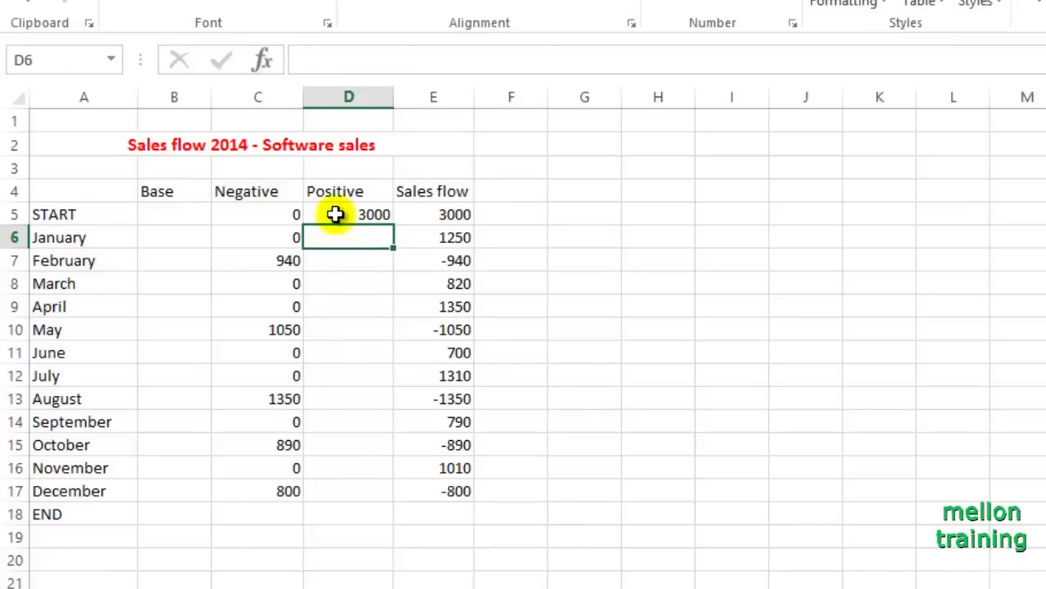
pyautogui.click(335, 215)
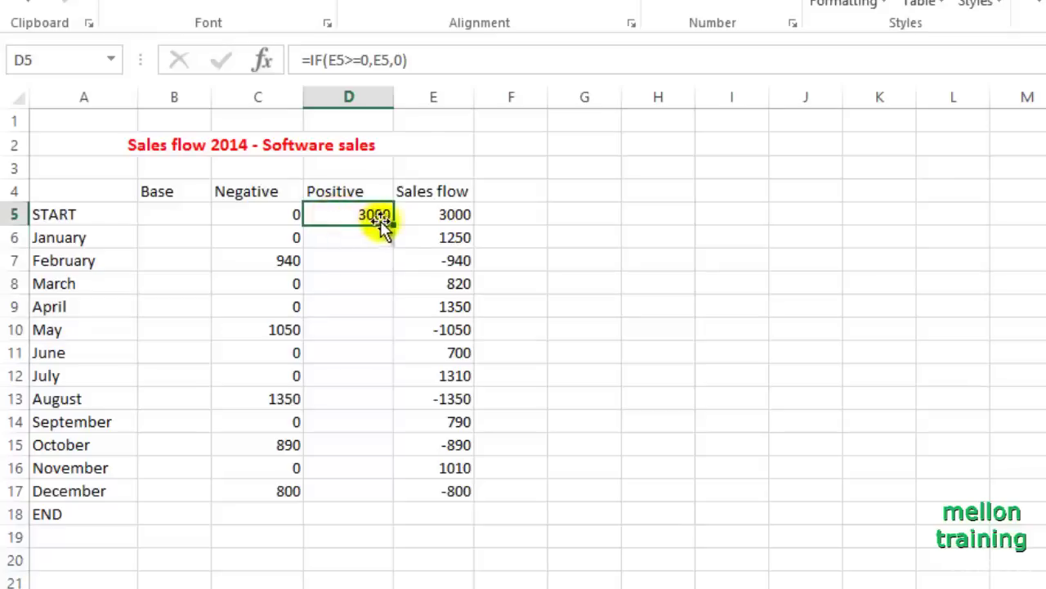
pyautogui.moveTo(396, 225); pyautogui.dragTo(397, 499)
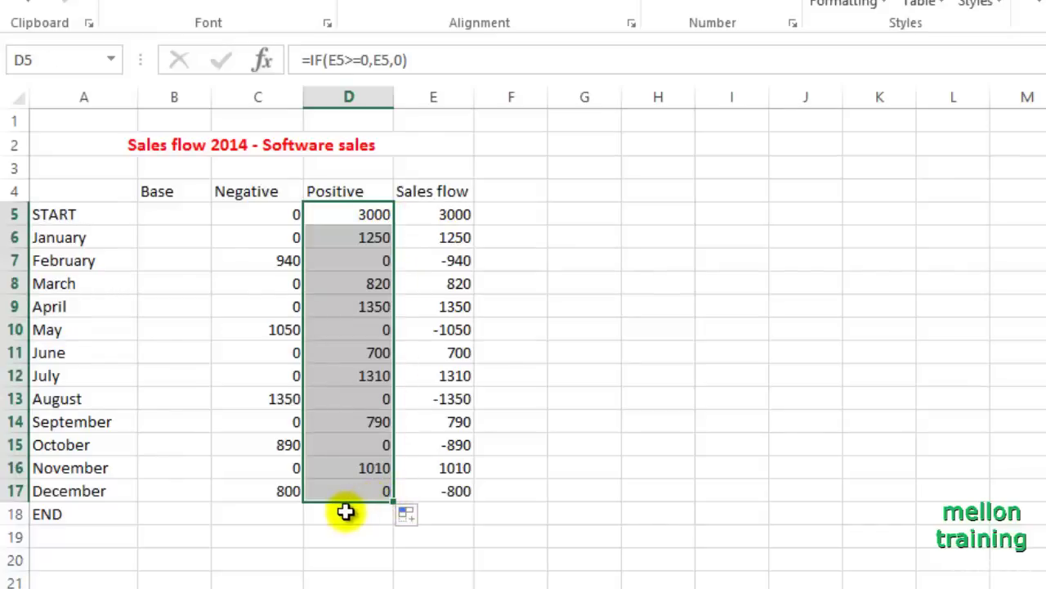
pyautogui.click(160, 239)
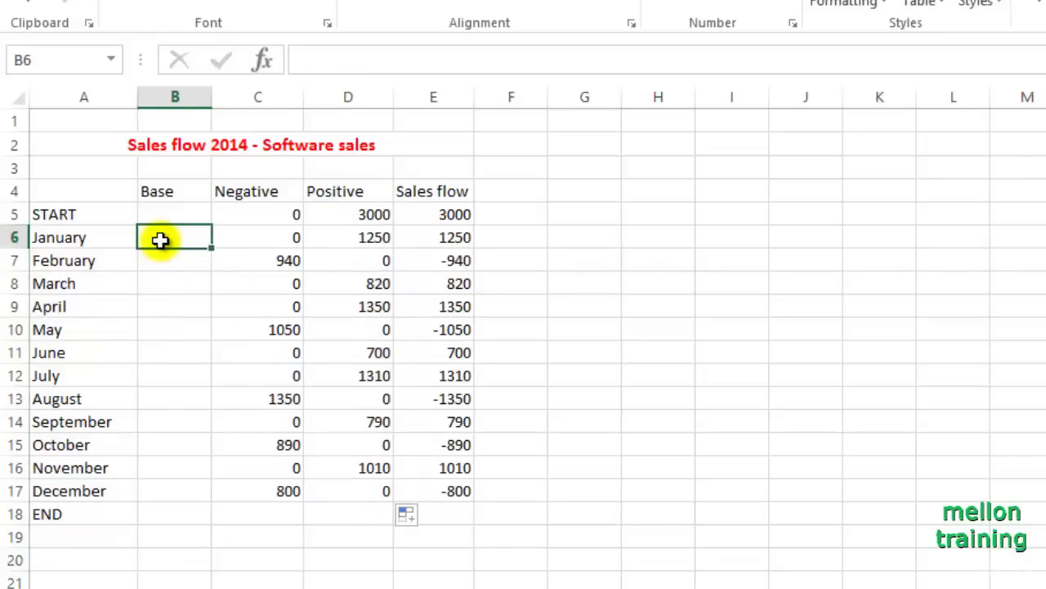
# Step: Enter =B5+D5-C6 in B6 and fill it down to B18, giving base values 3000 to 5200
pyautogui.write('=')
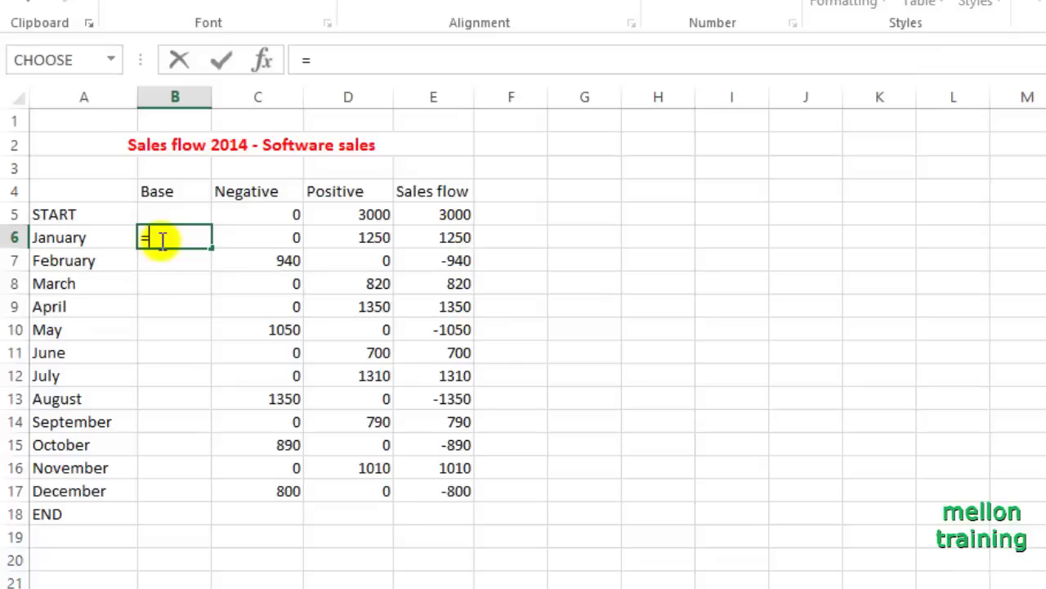
pyautogui.write('B5')
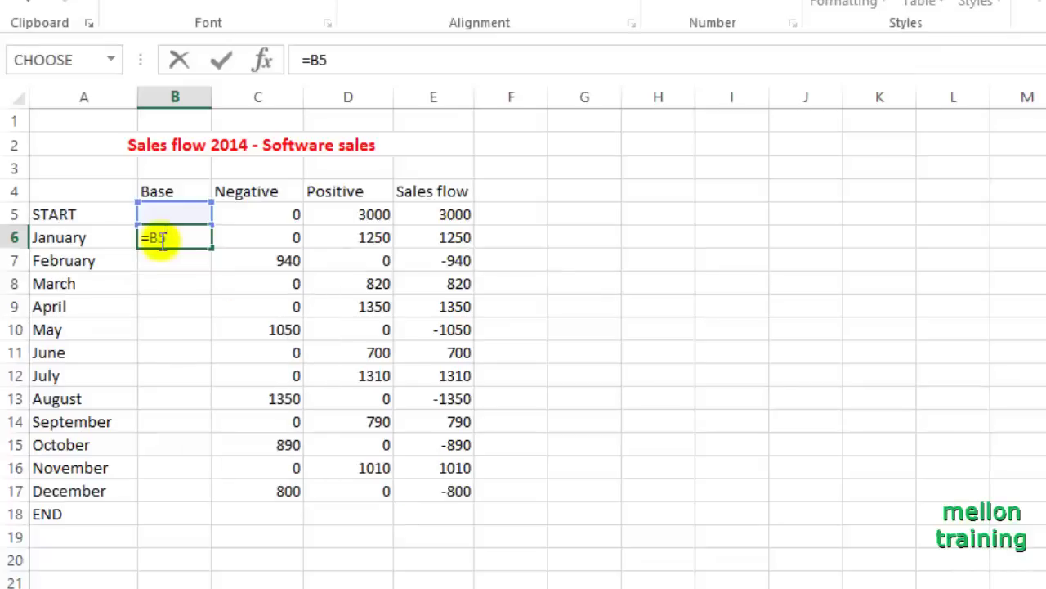
pyautogui.write('+')
pyautogui.write('D')
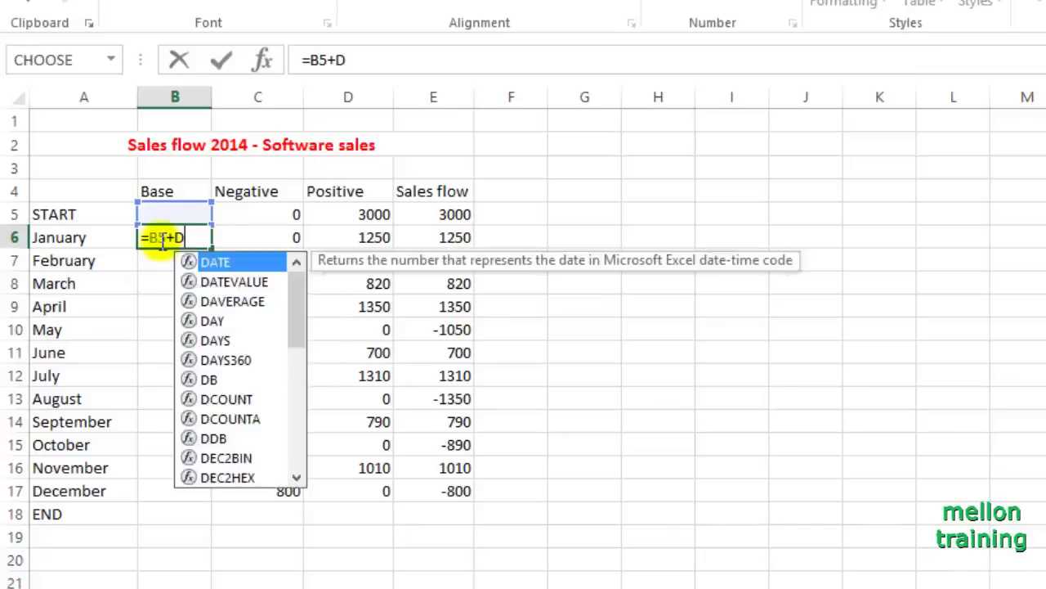
pyautogui.write('5-C')
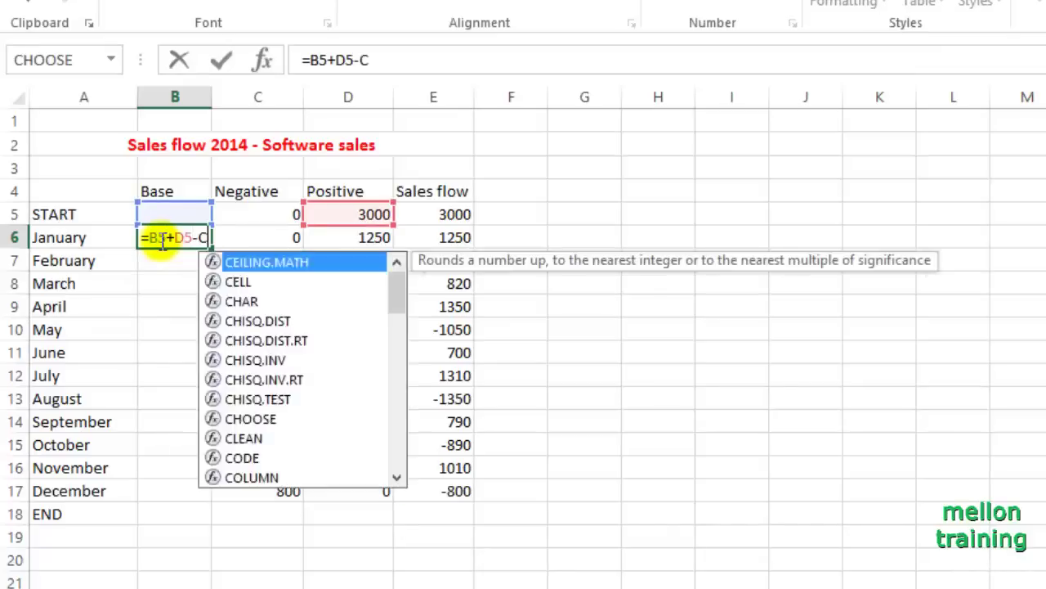
pyautogui.write('6')
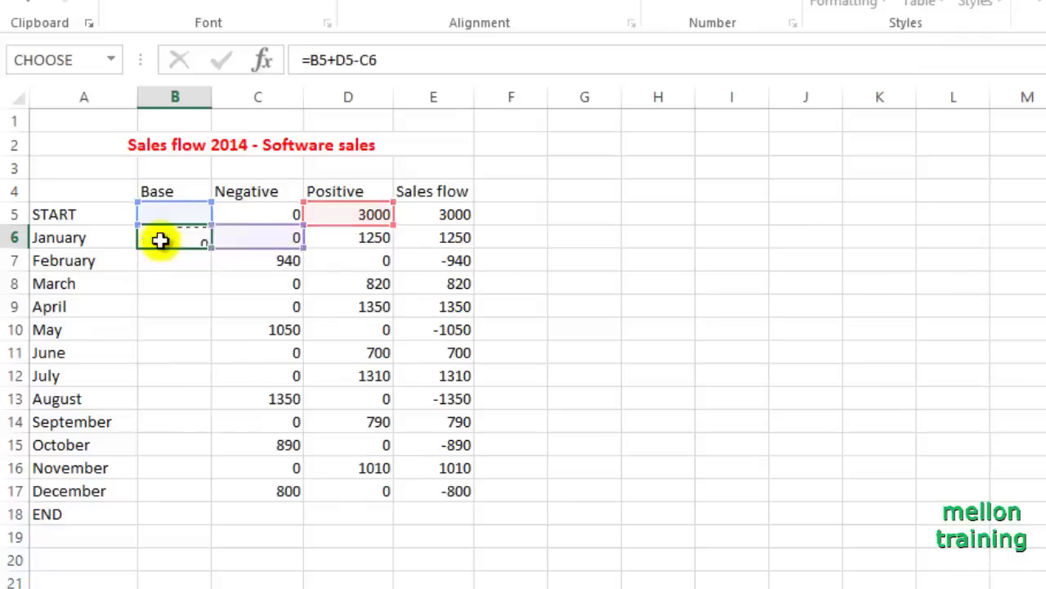
pyautogui.press('Return')
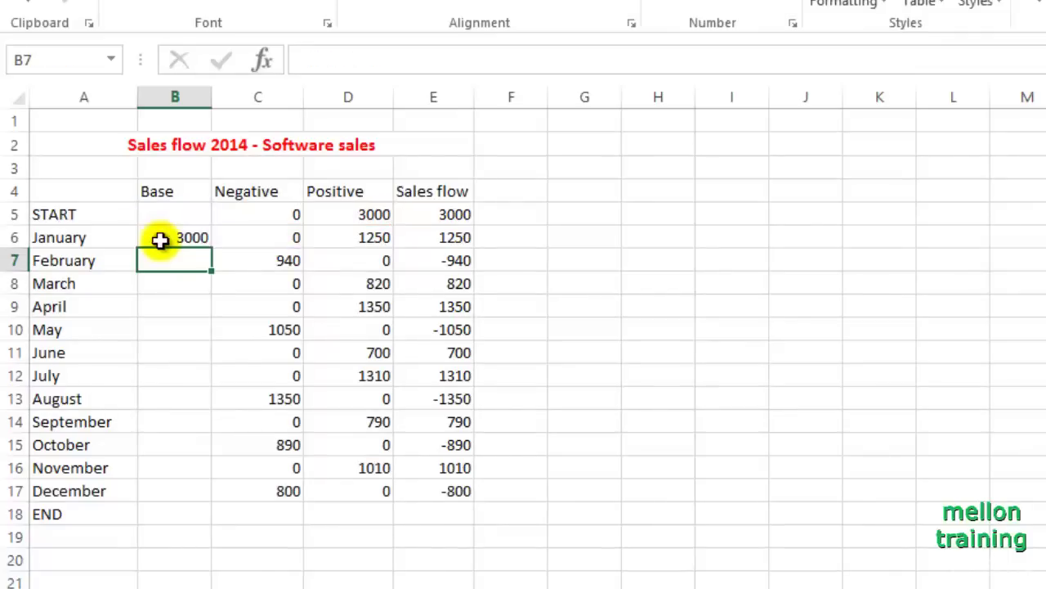
pyautogui.click(161, 238)
pyautogui.moveTo(211, 247); pyautogui.dragTo(214, 525)
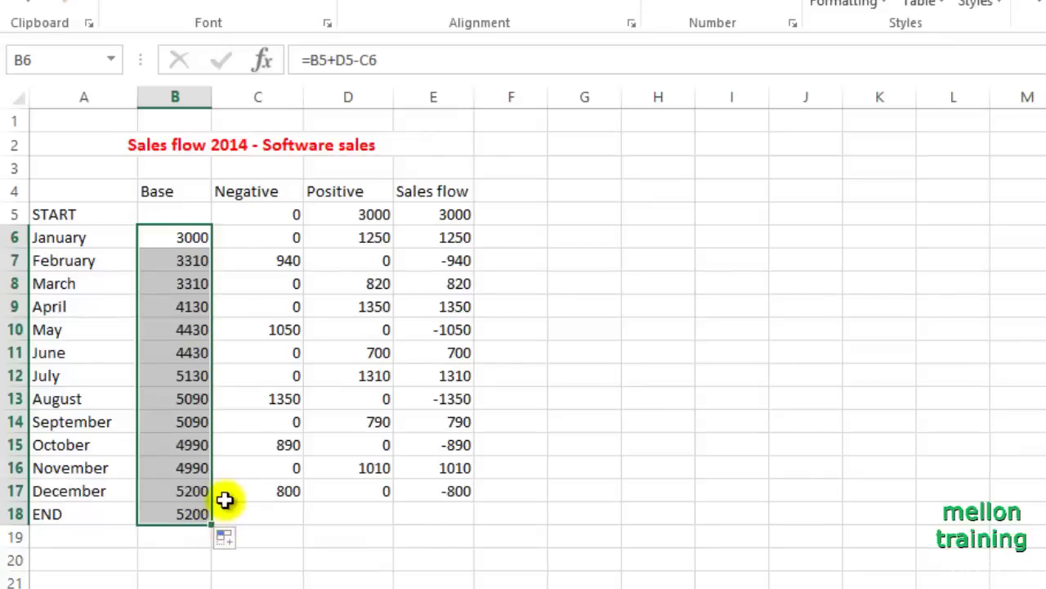
pyautogui.click(75, 553)
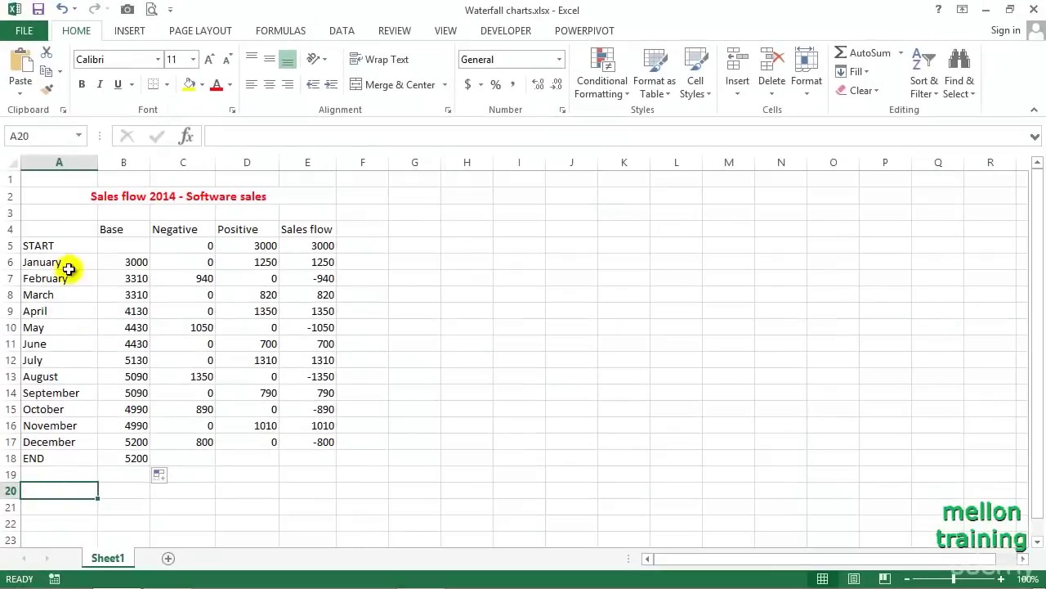
# Step: Insert a stacked column chart from A4:D18, then move it beside the table and enlarge it
pyautogui.click(54, 227)
pyautogui.moveTo(54, 226)
pyautogui.mouseDown()
pyautogui.moveTo(254, 406)
pyautogui.moveTo(263, 458)
pyautogui.mouseUp()
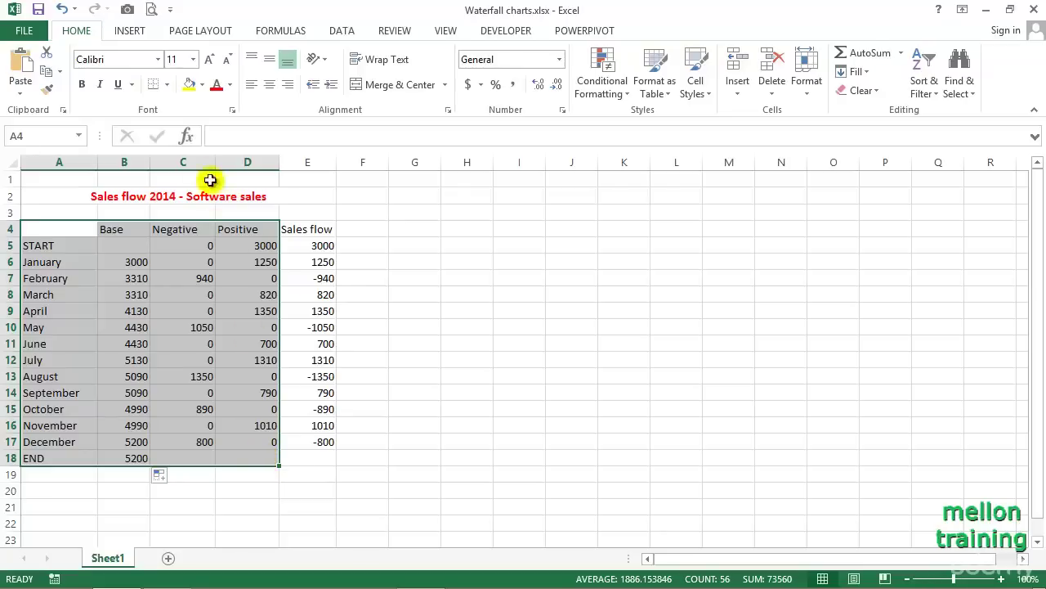
pyautogui.click(129, 32)
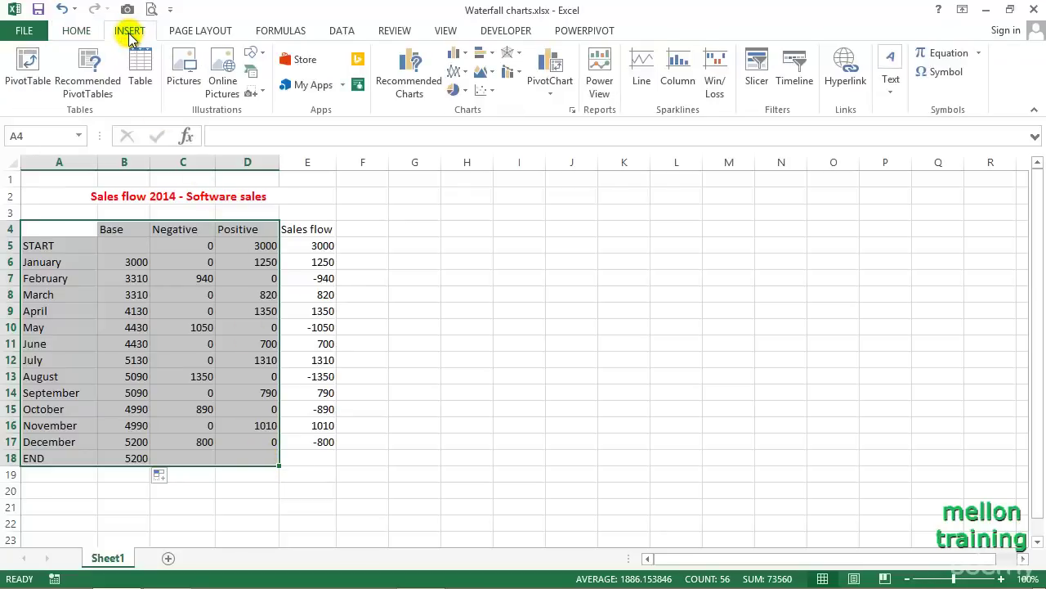
pyautogui.click(465, 55)
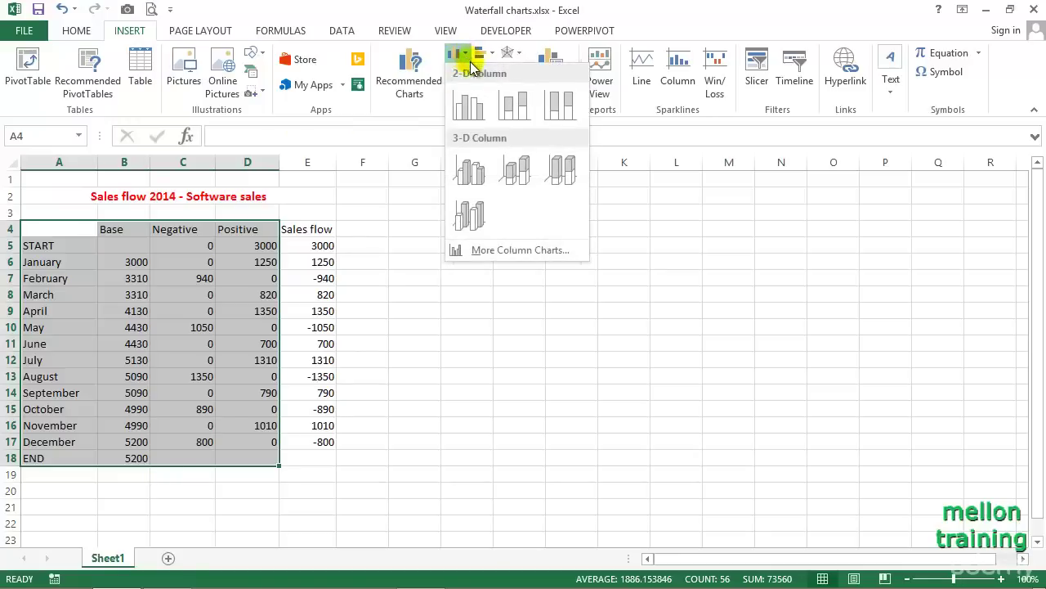
pyautogui.click(515, 110)
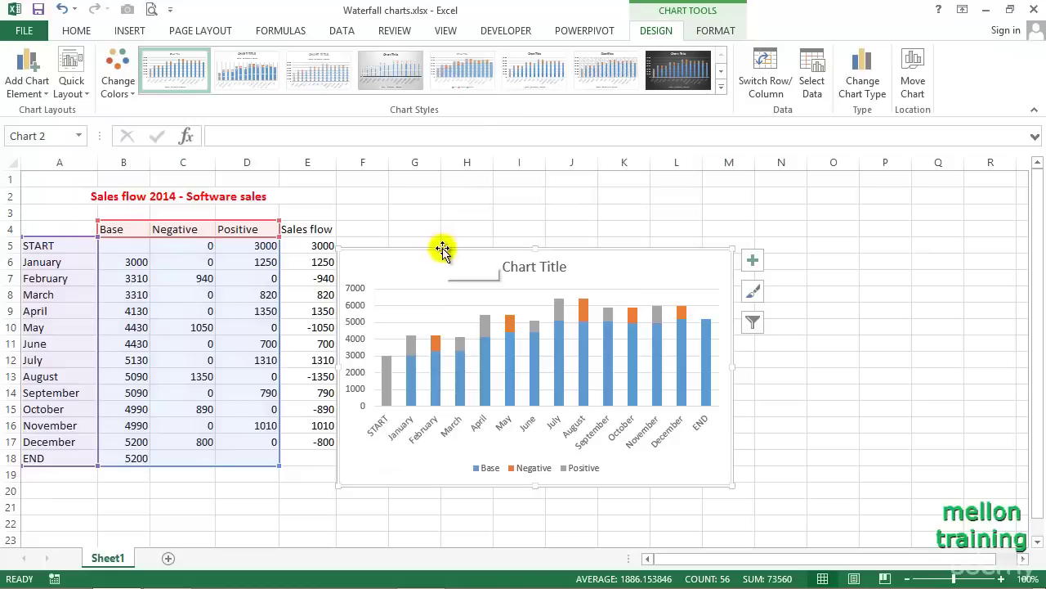
pyautogui.moveTo(443, 248); pyautogui.dragTo(444, 175)
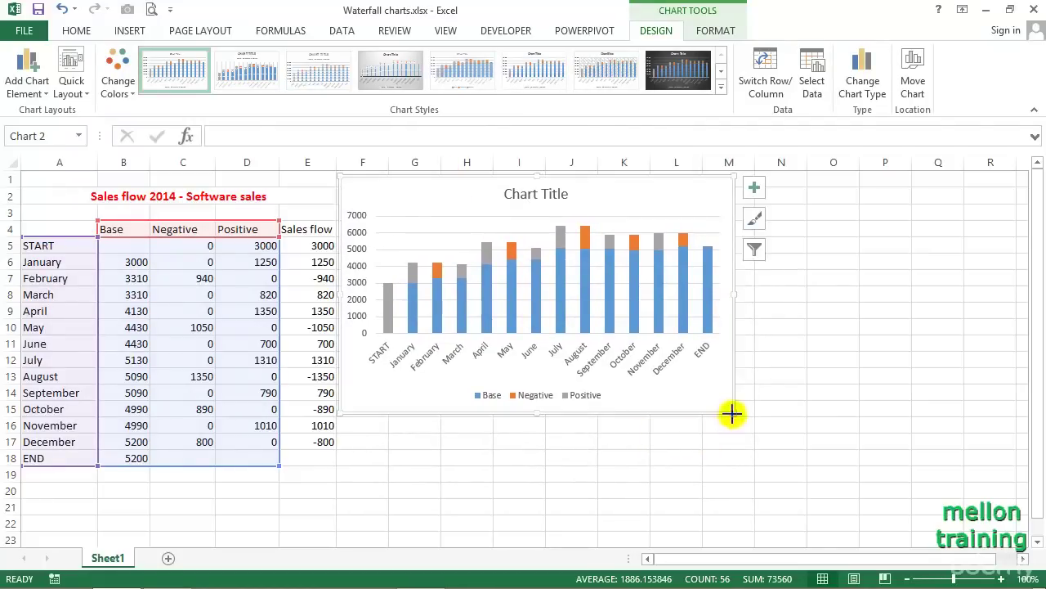
pyautogui.moveTo(733, 413); pyautogui.dragTo(757, 466)
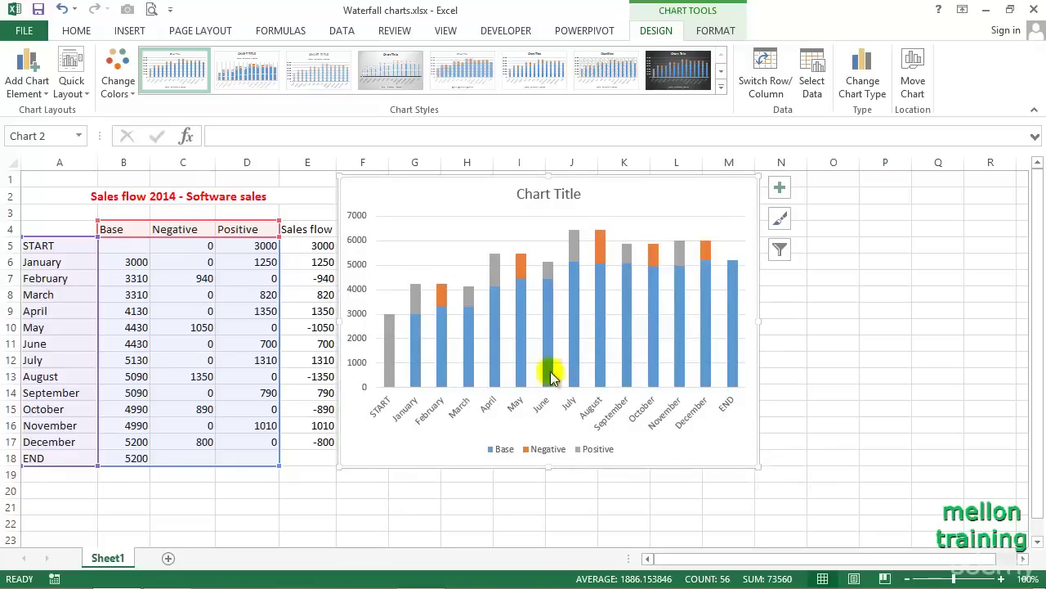
# Step: Format the Base series with No fill and No line
pyautogui.click(519, 359)
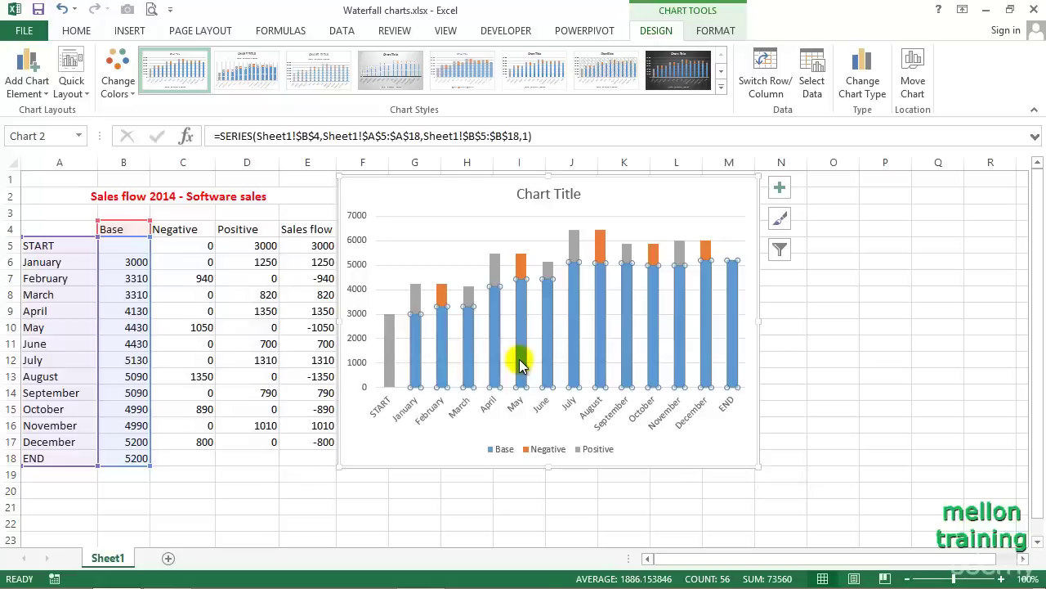
pyautogui.rightClick(519, 359)
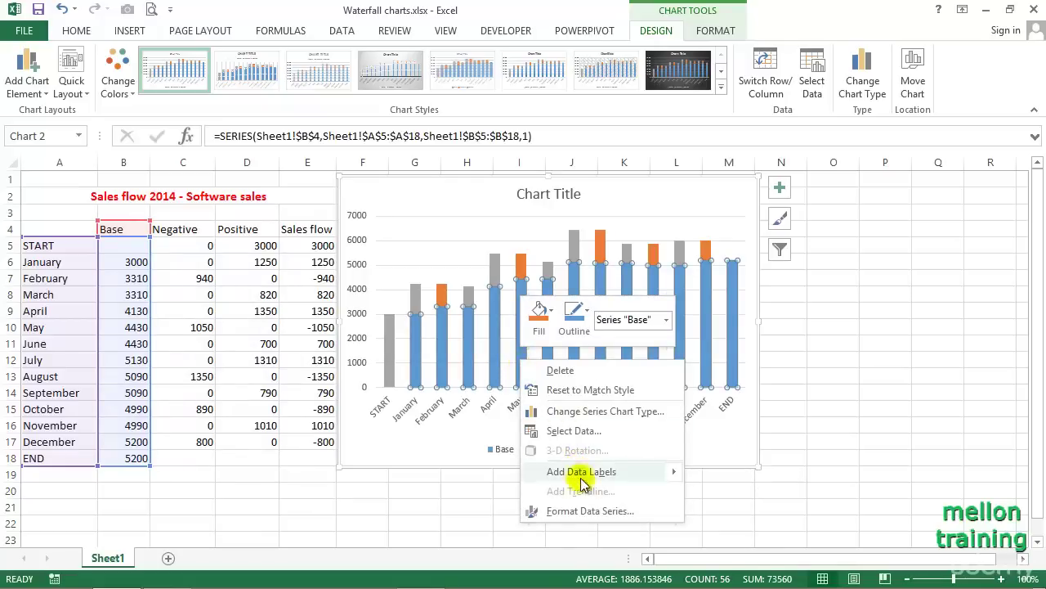
pyautogui.click(580, 510)
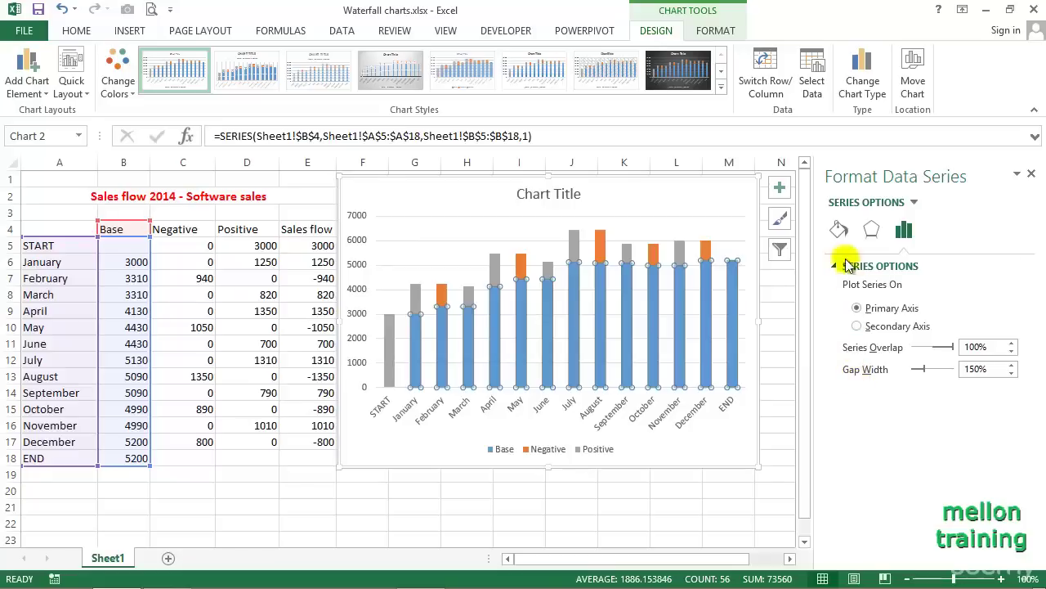
pyautogui.click(840, 231)
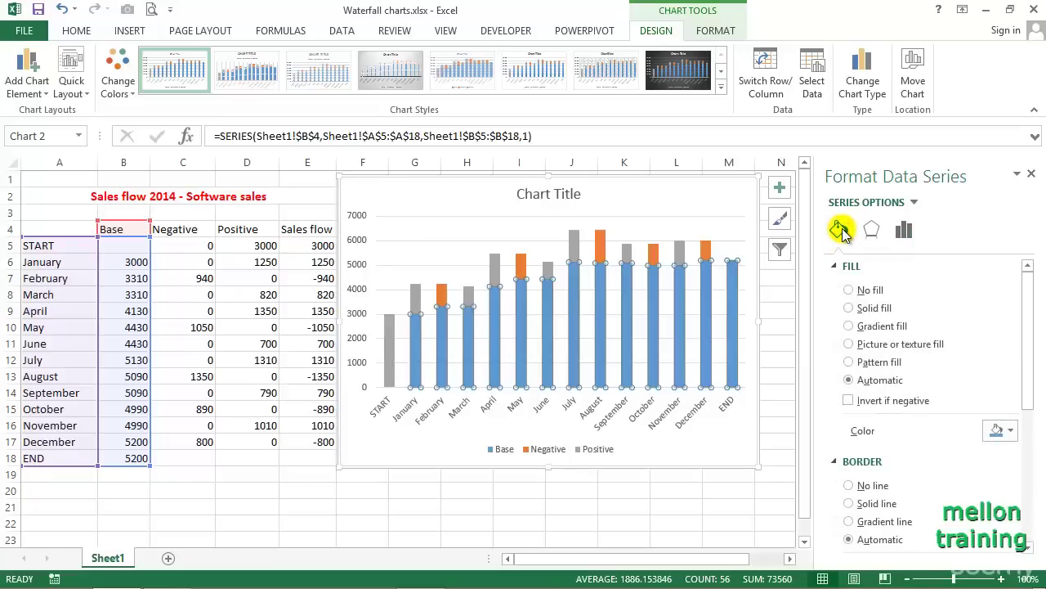
pyautogui.click(848, 290)
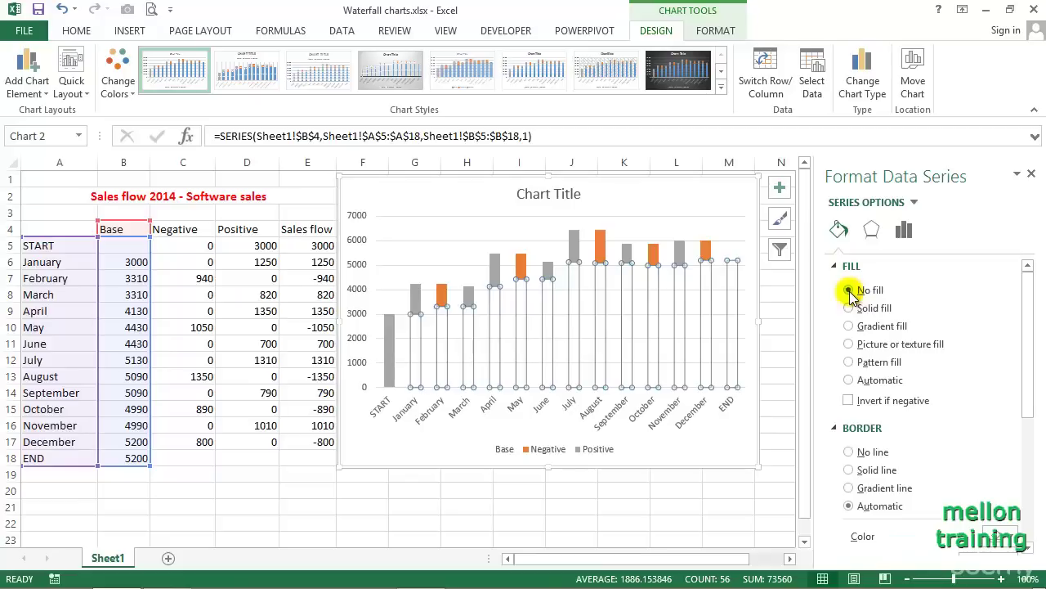
pyautogui.click(849, 452)
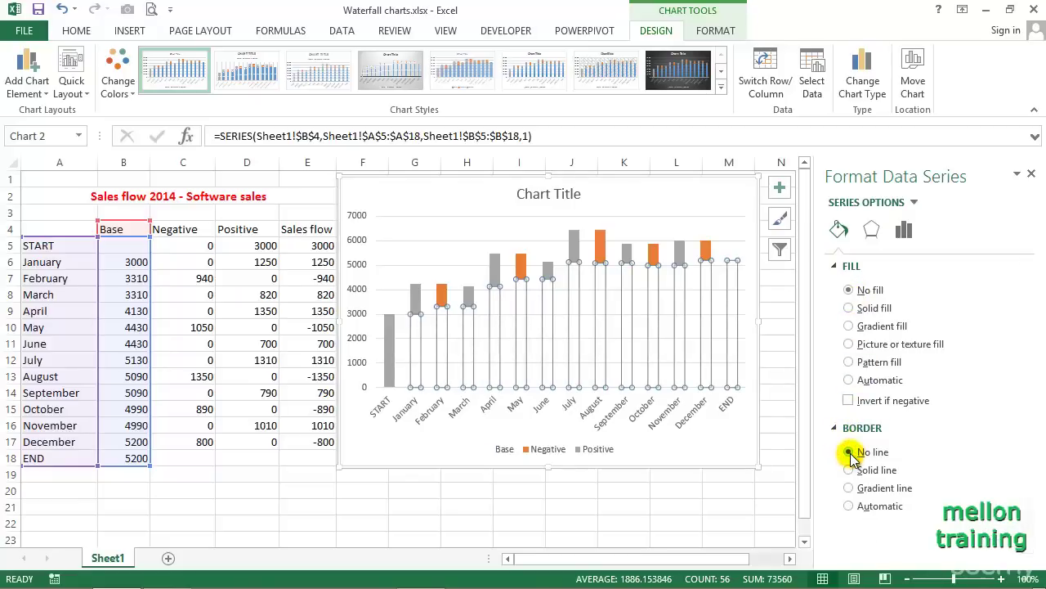
pyautogui.click(1035, 178)
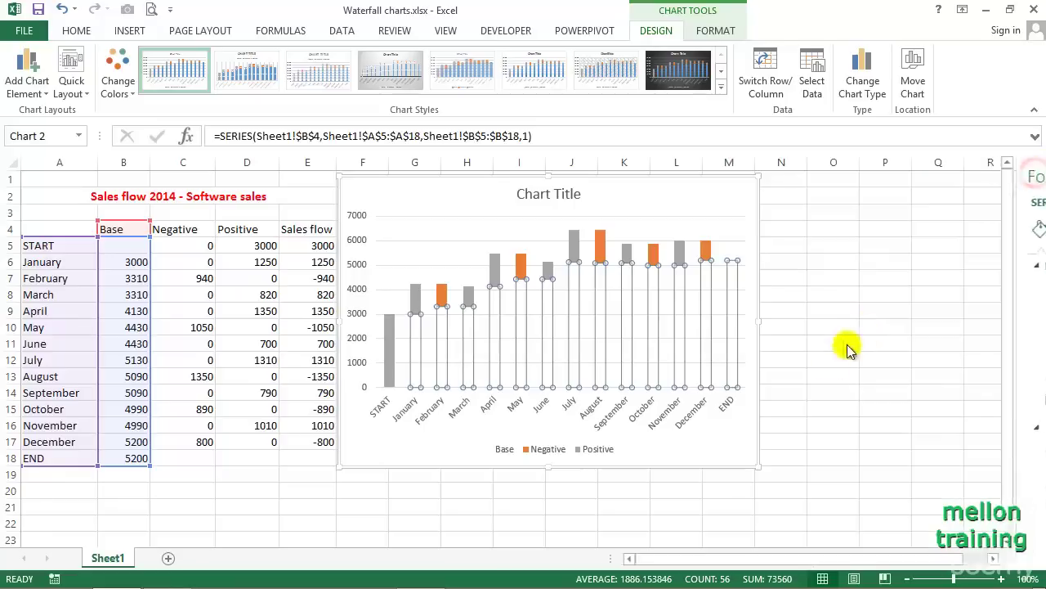
# Step: Delete the Base entry from the chart legend
pyautogui.click(585, 481)
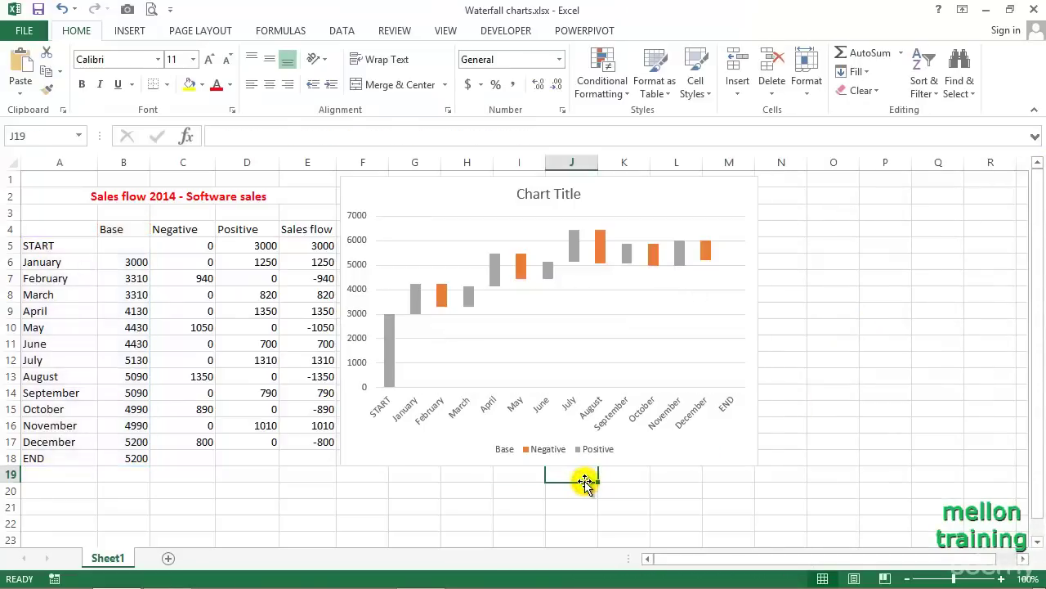
pyautogui.click(498, 450)
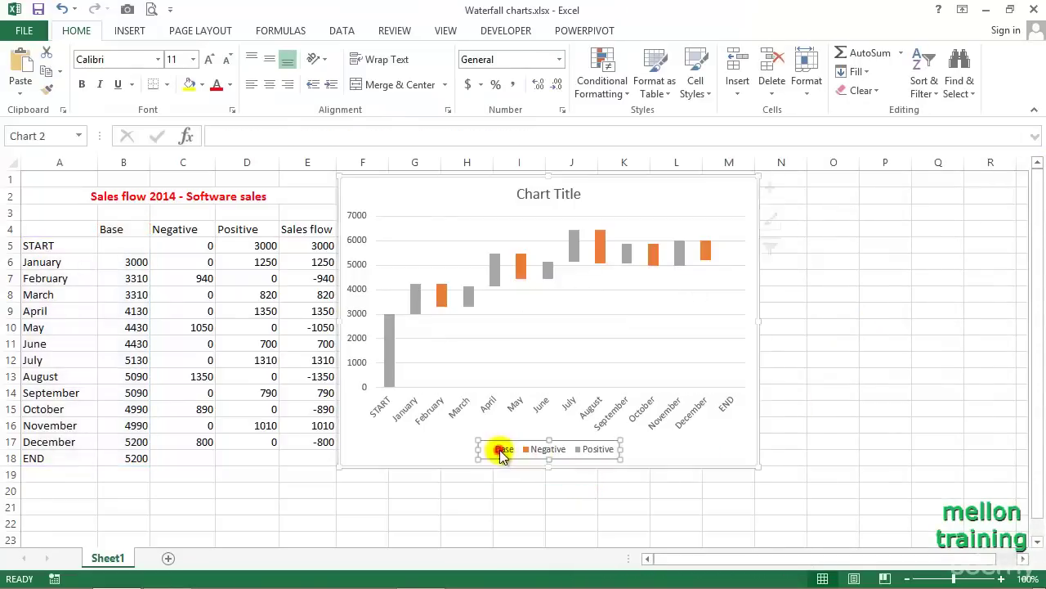
pyautogui.click(503, 449)
pyautogui.press('Delete')
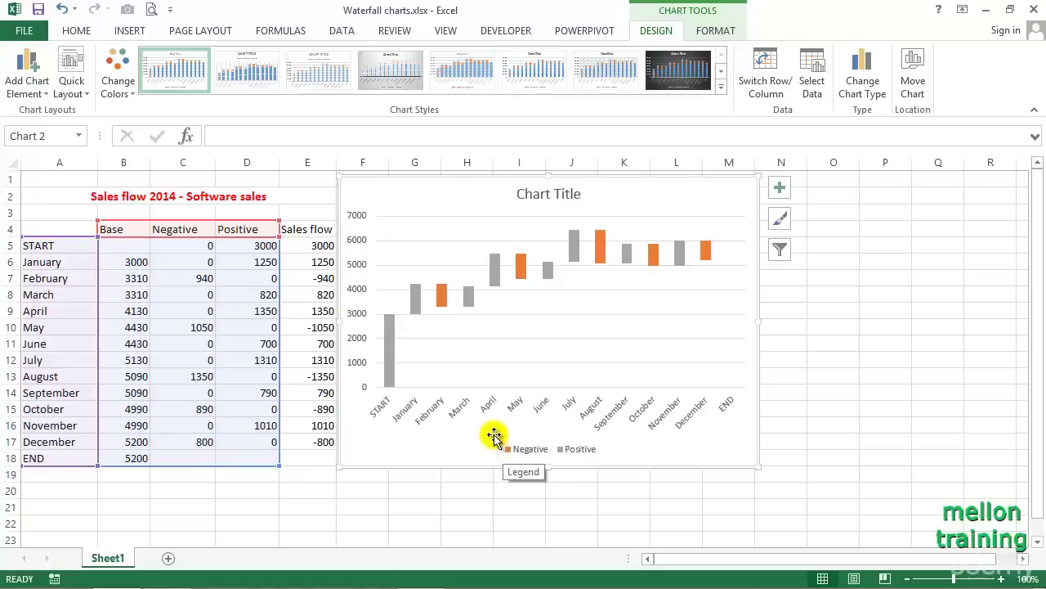
pyautogui.click(391, 357)
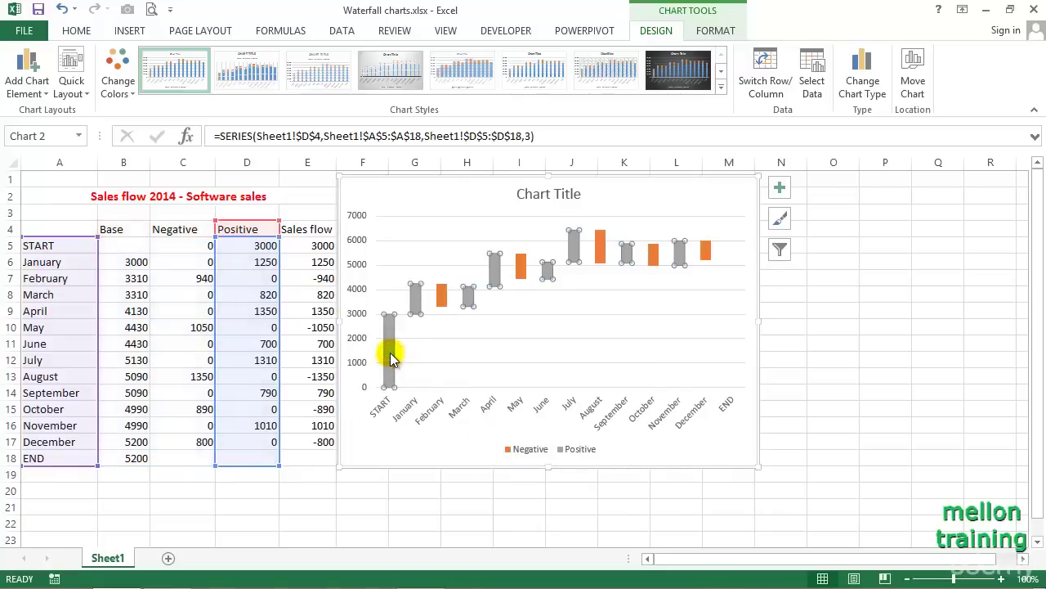
# Step: Fill the START bar blue and apply the first bevel preset
pyautogui.click(391, 357)
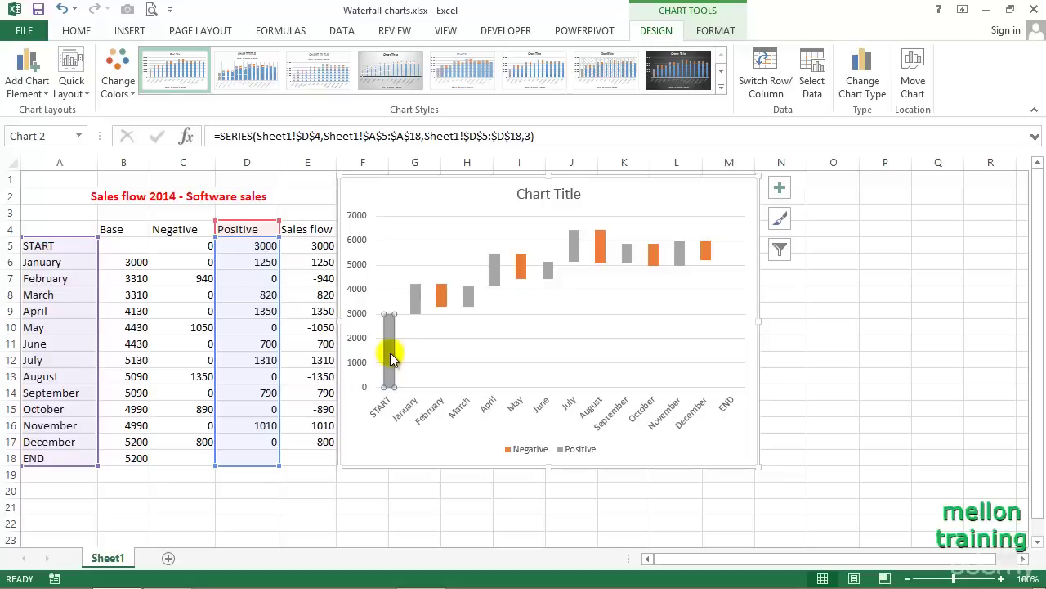
pyautogui.click(715, 33)
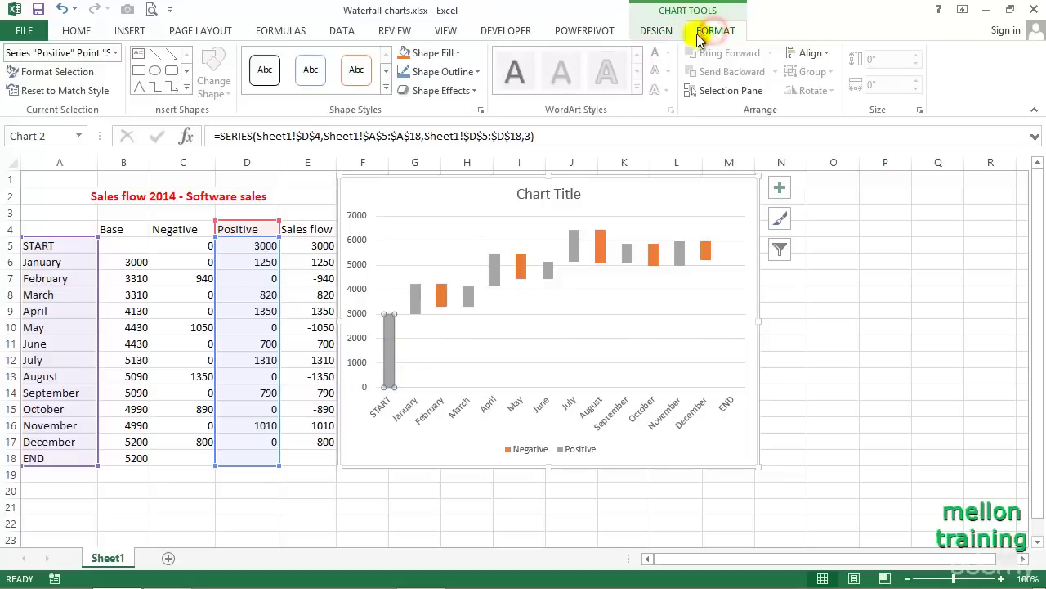
pyautogui.click(458, 53)
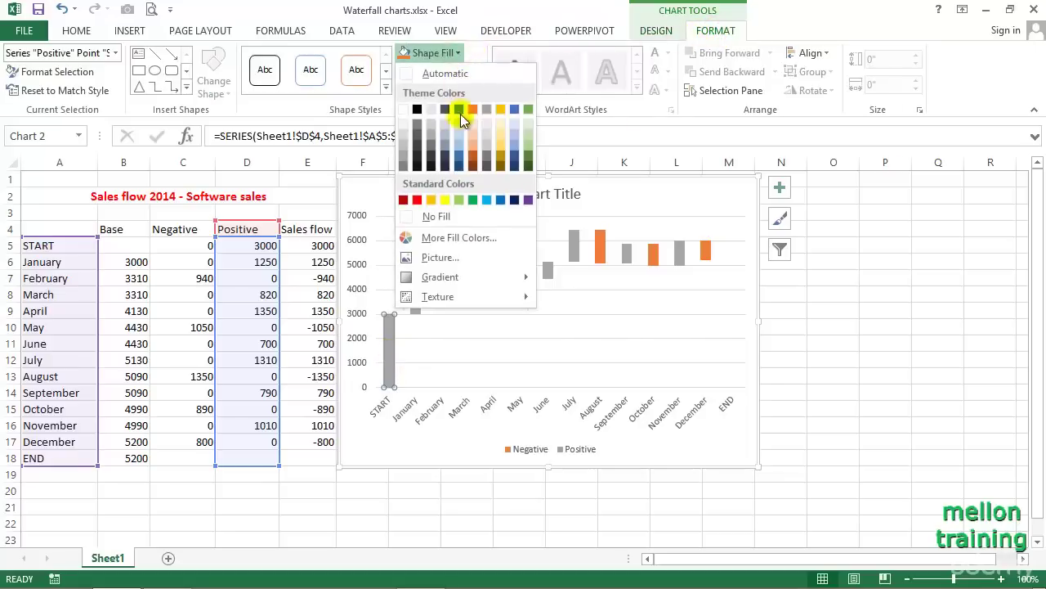
pyautogui.click(504, 202)
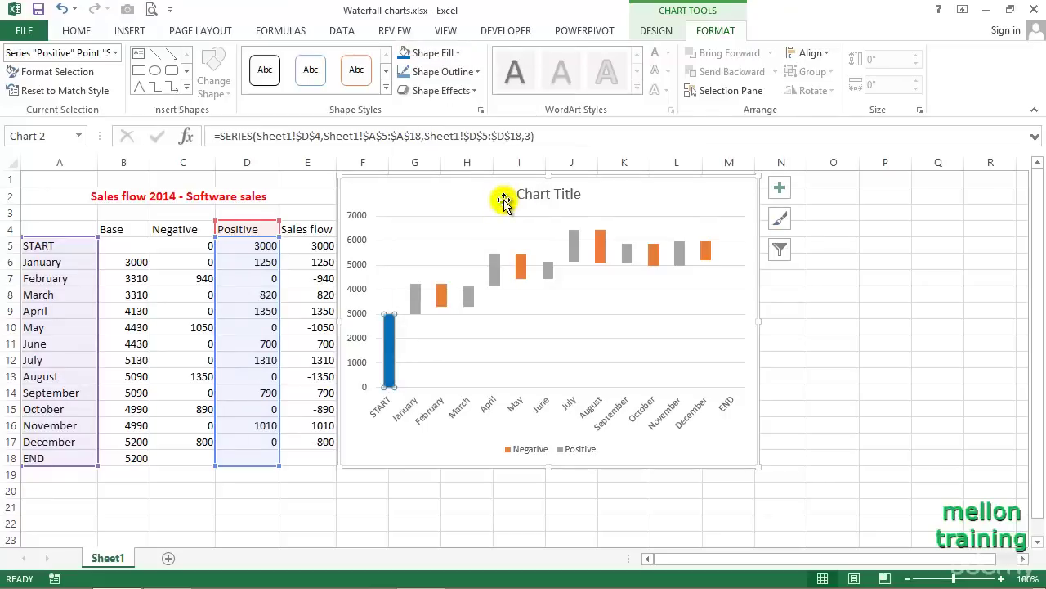
pyautogui.click(472, 93)
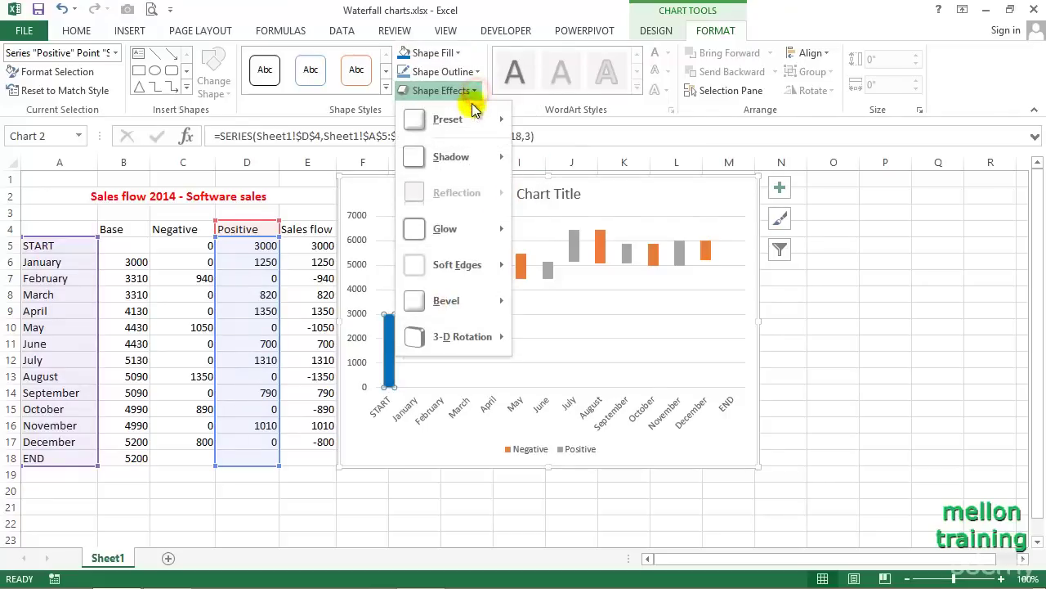
pyautogui.moveTo(472, 300)
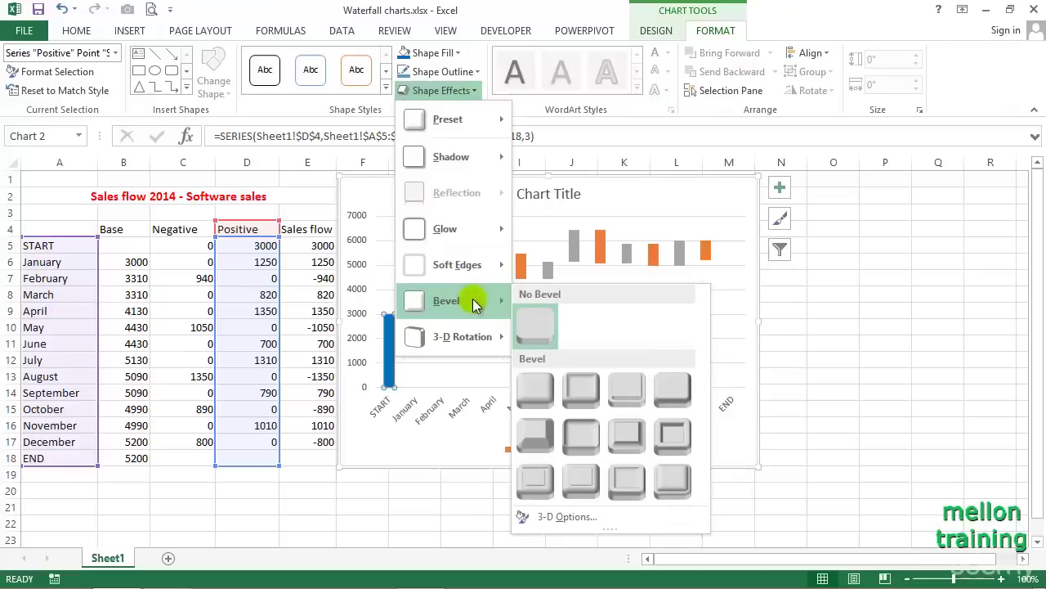
pyautogui.click(536, 389)
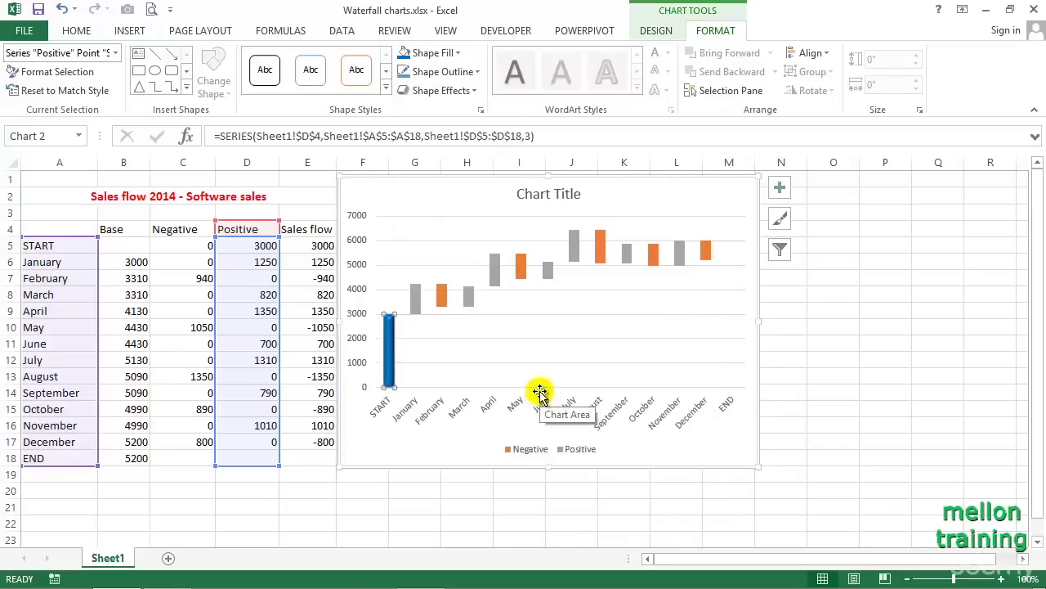
# Step: Fill the END bar blue and give it a rounded bevel
pyautogui.click(728, 342)
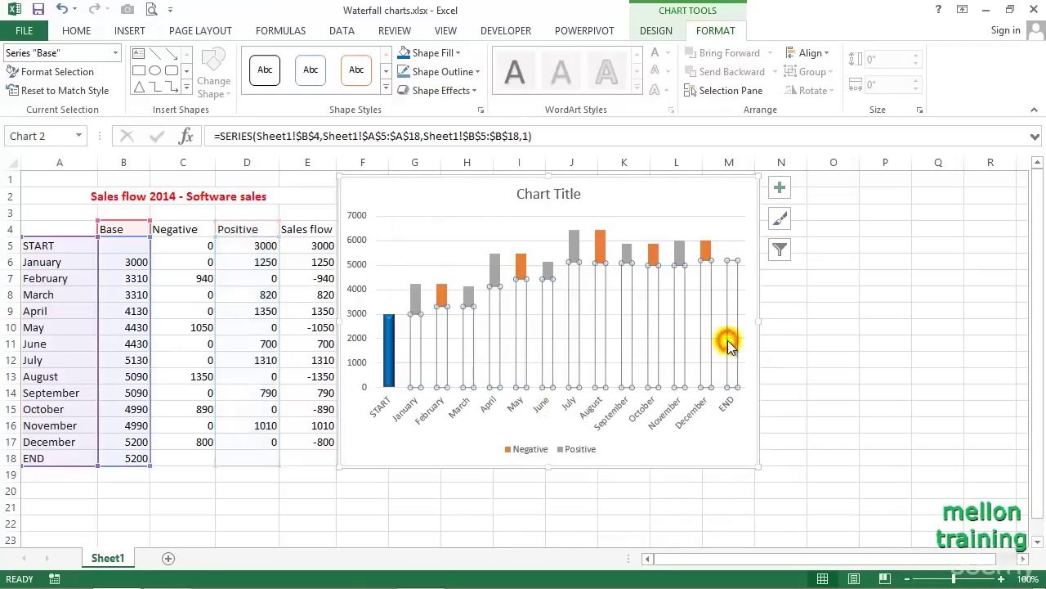
pyautogui.click(734, 337)
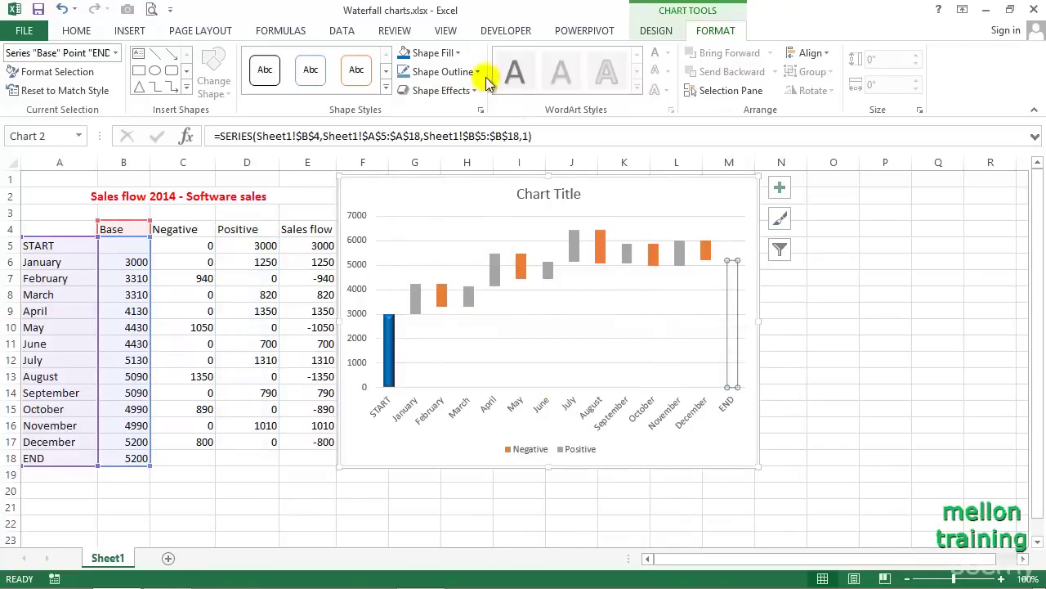
pyautogui.click(459, 55)
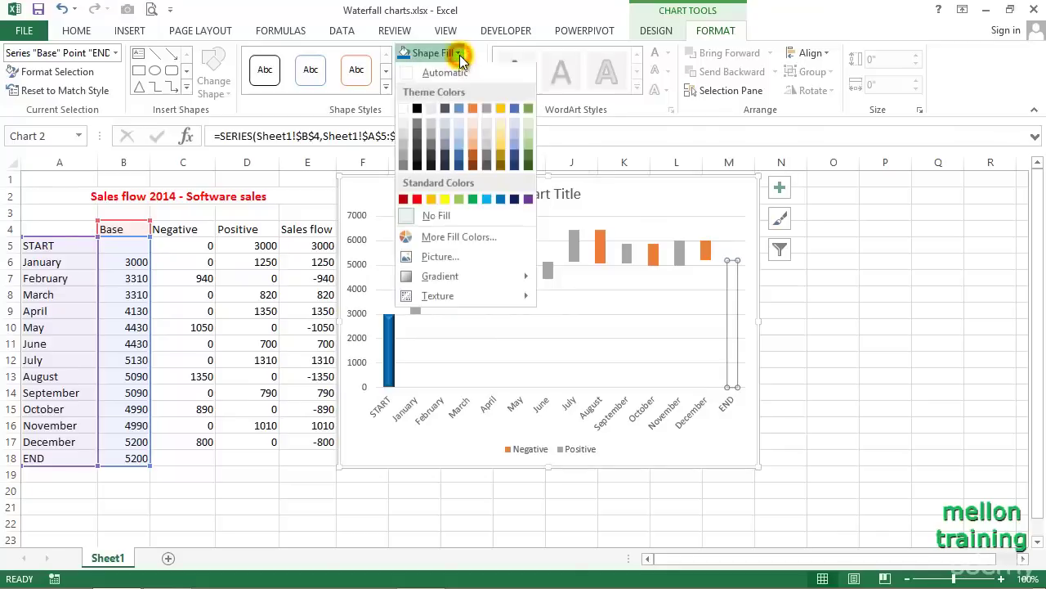
pyautogui.click(500, 200)
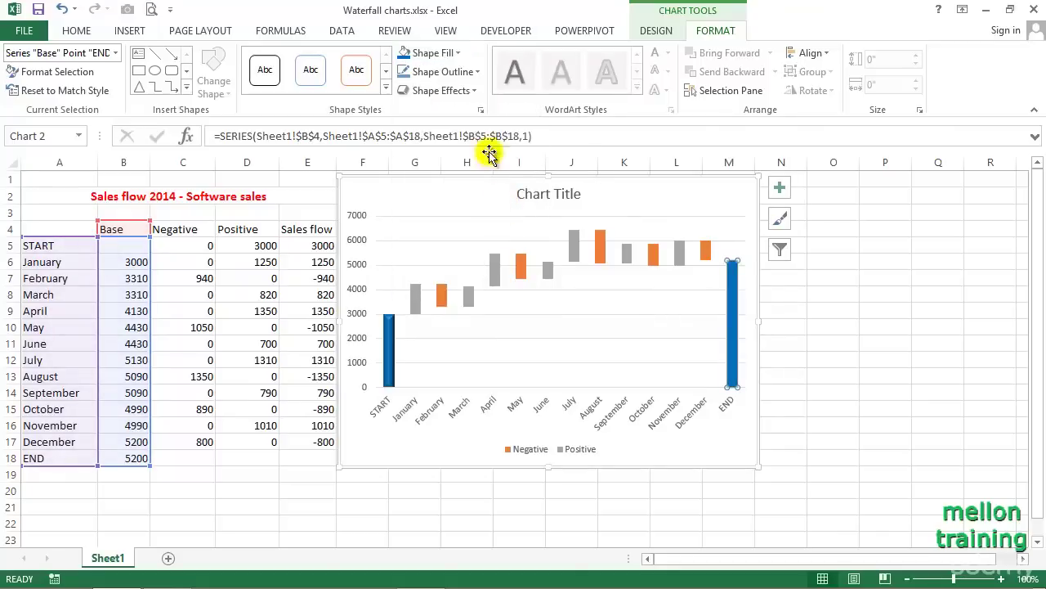
pyautogui.click(474, 90)
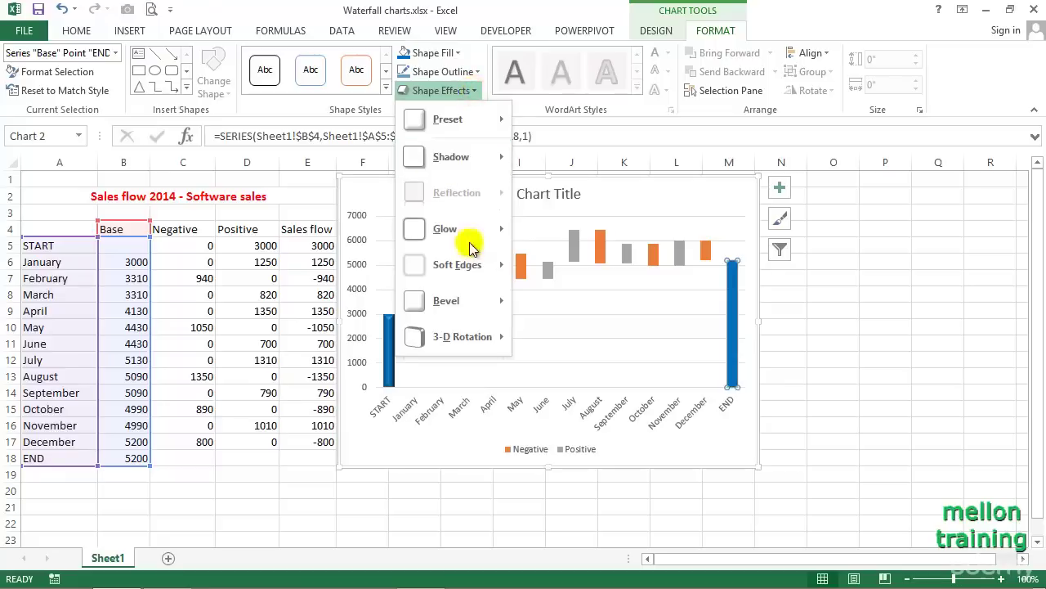
pyautogui.moveTo(505, 314)
pyautogui.click(534, 388)
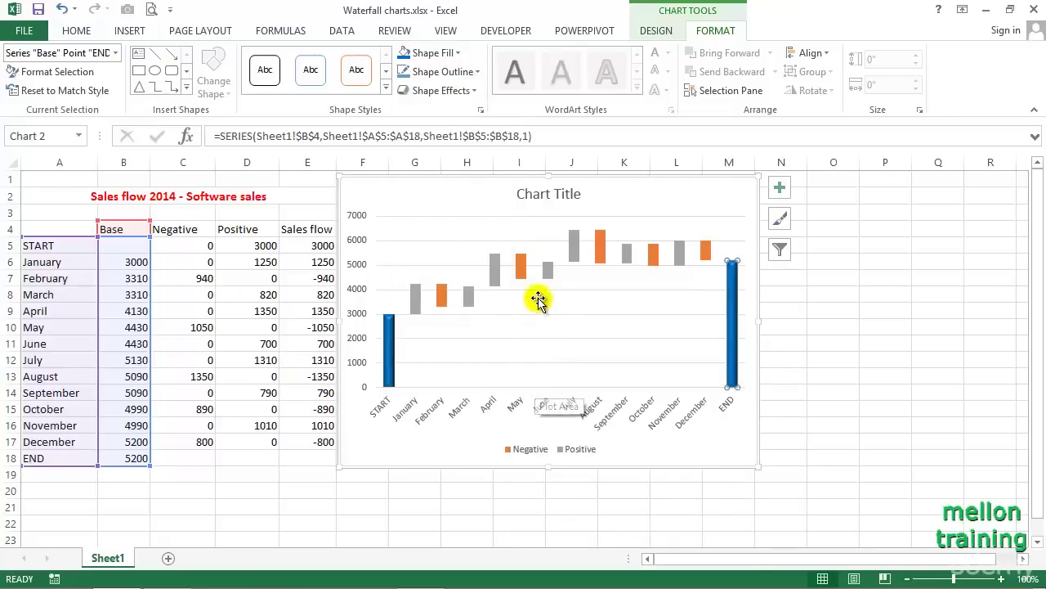
pyautogui.click(521, 273)
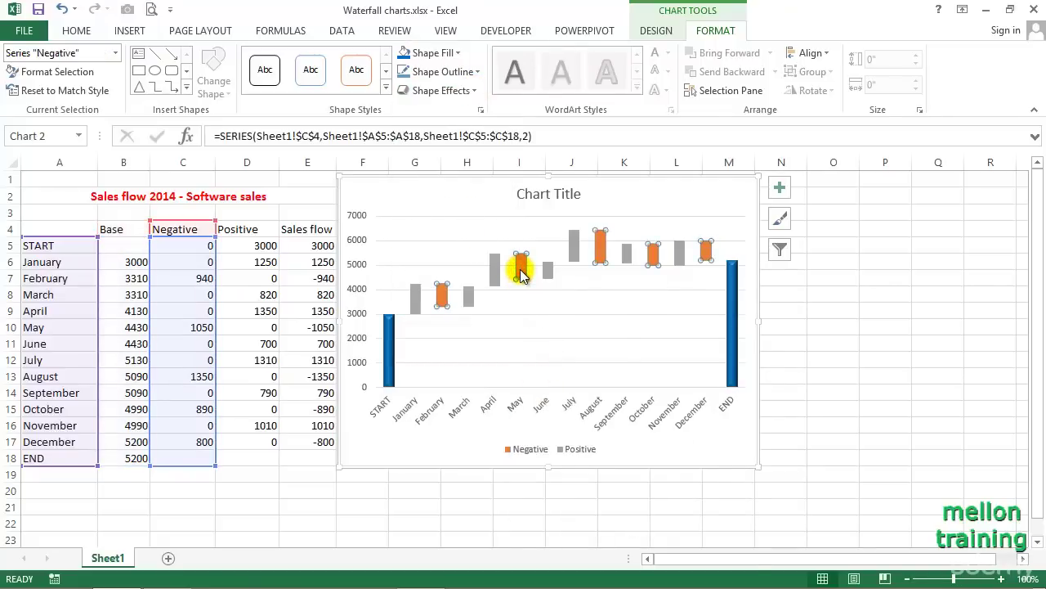
# Step: Fill the Negative bars standard red and apply the first bevel preset
pyautogui.click(458, 53)
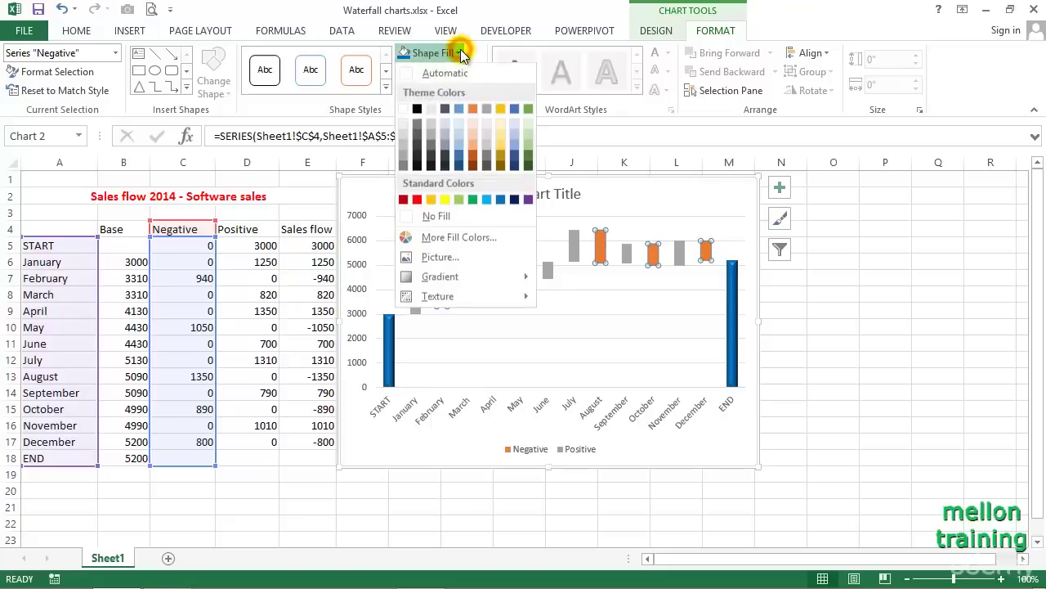
pyautogui.click(419, 201)
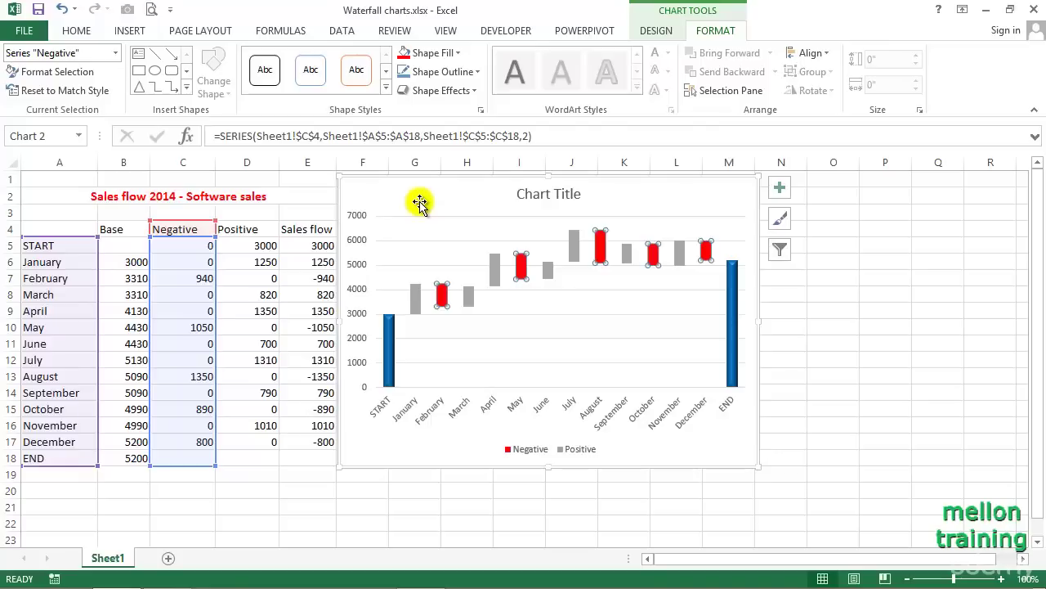
pyautogui.click(476, 92)
pyautogui.moveTo(462, 300)
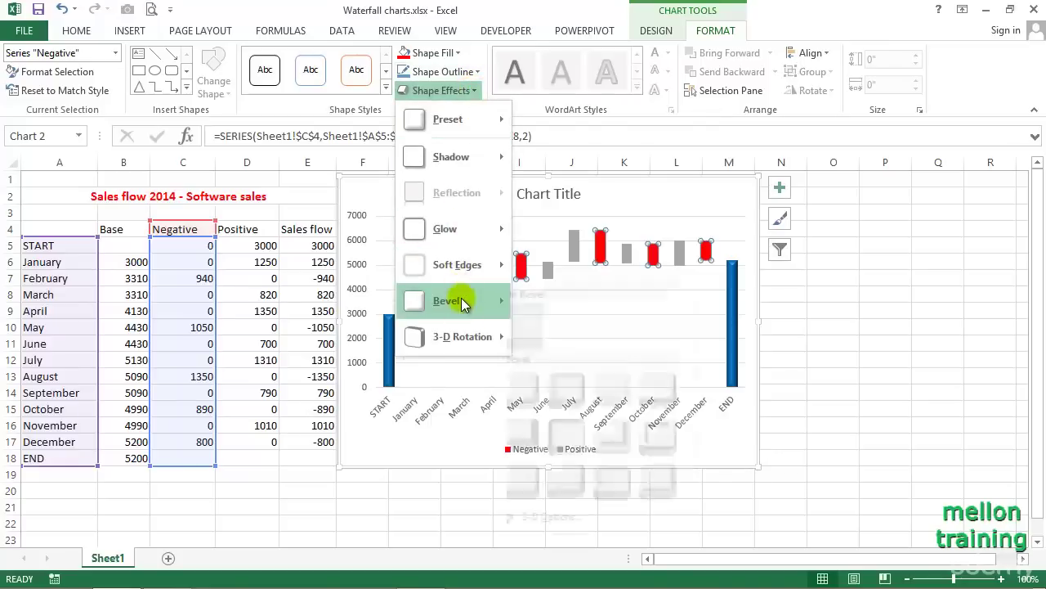
pyautogui.click(528, 390)
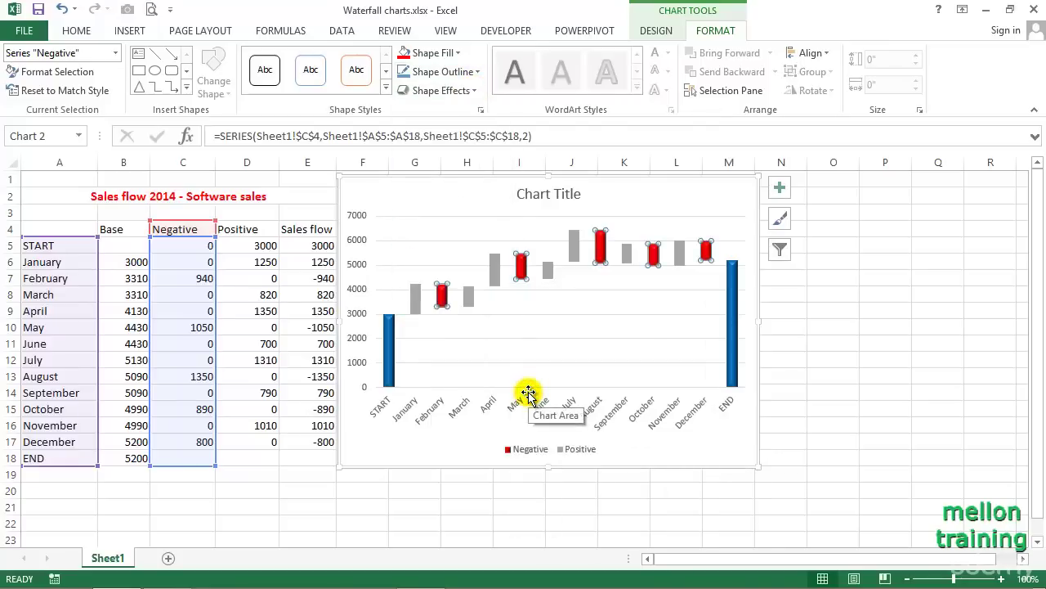
pyautogui.click(468, 297)
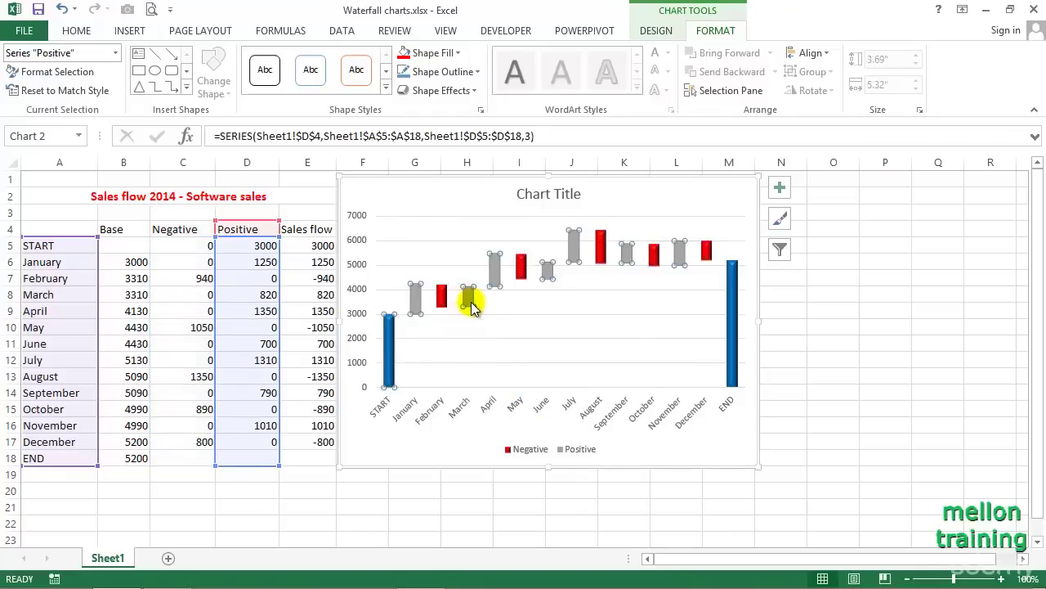
# Step: Fill the Positive bars green and apply the first bevel preset
pyautogui.click(459, 53)
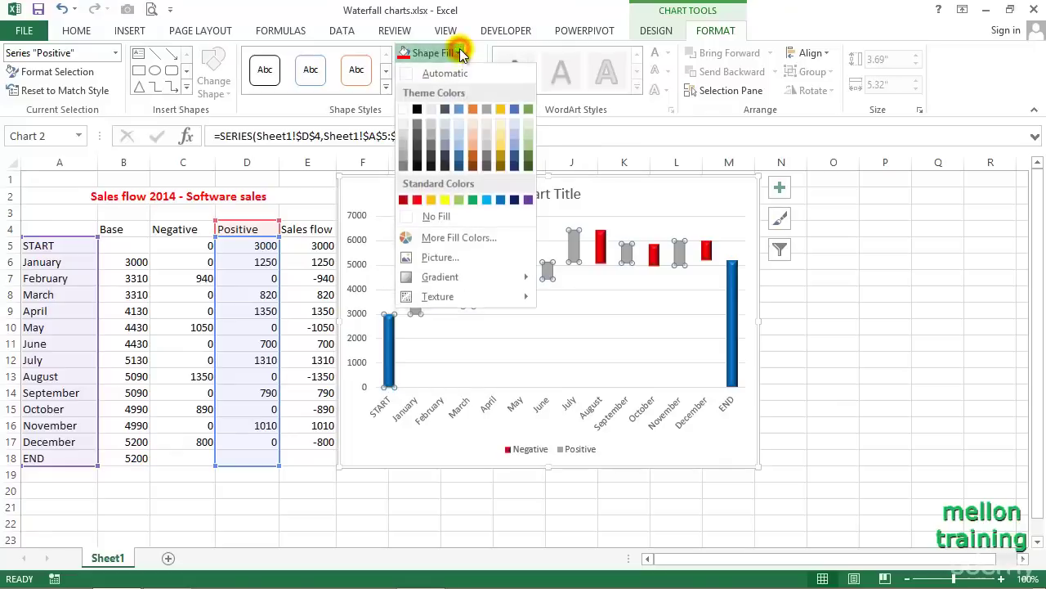
pyautogui.click(478, 205)
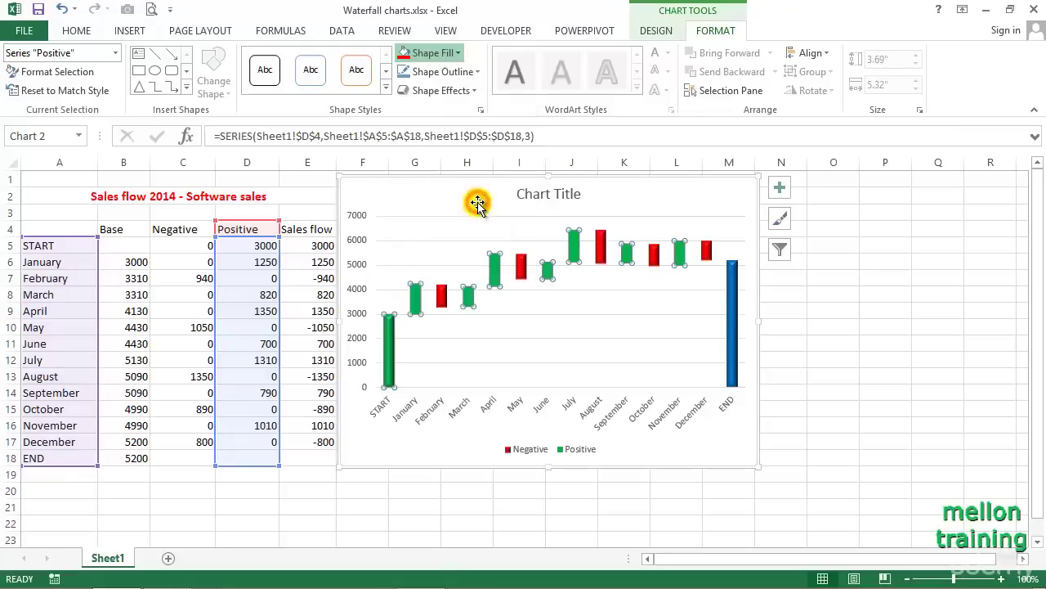
pyautogui.click(467, 97)
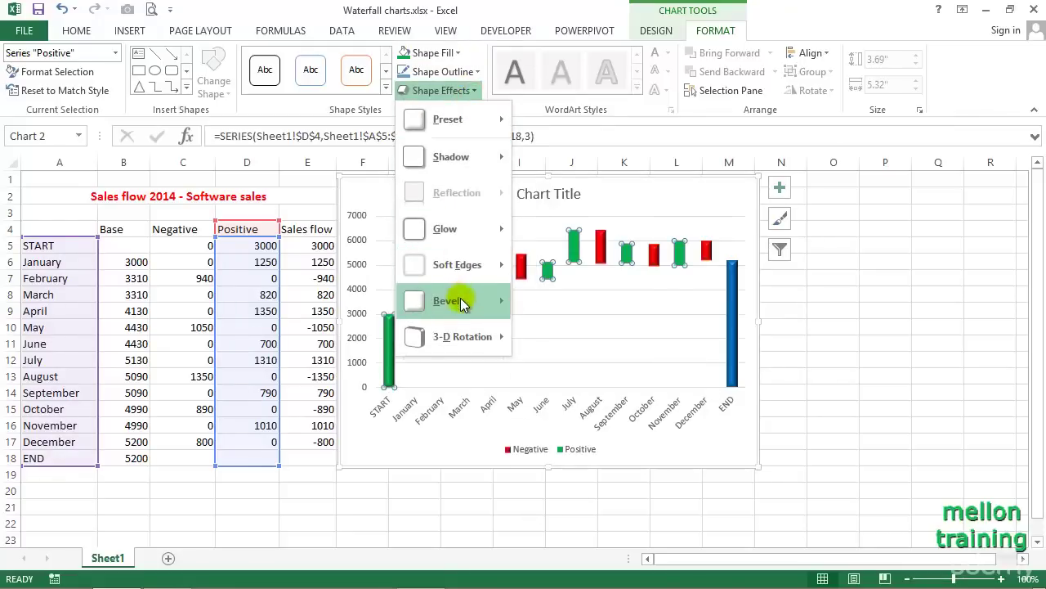
pyautogui.moveTo(460, 300)
pyautogui.click(524, 387)
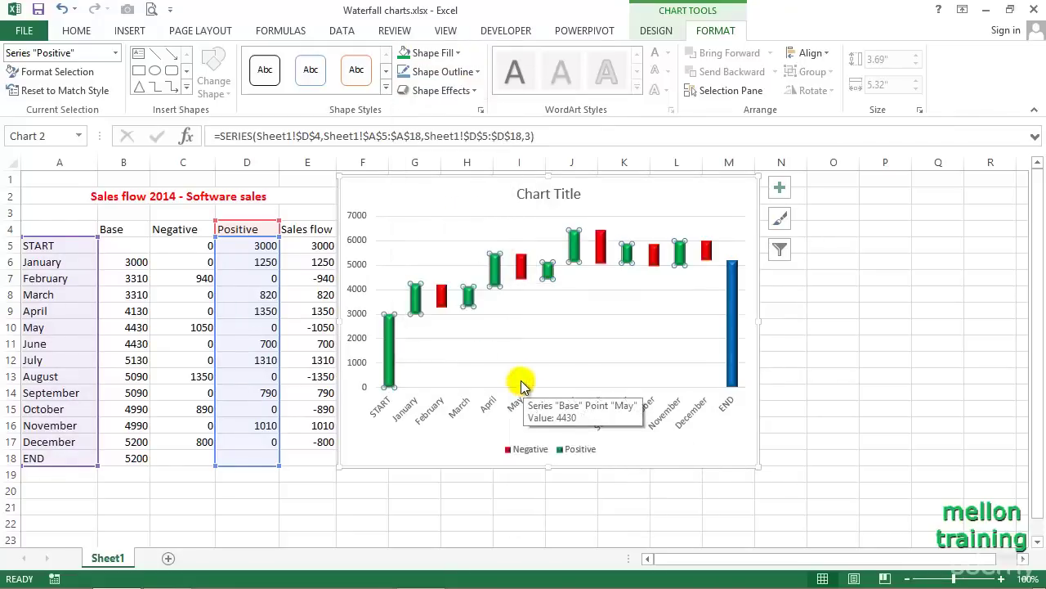
# Step: Recolour the START bar blue to match the END bar
pyautogui.click(418, 348)
pyautogui.click(391, 341)
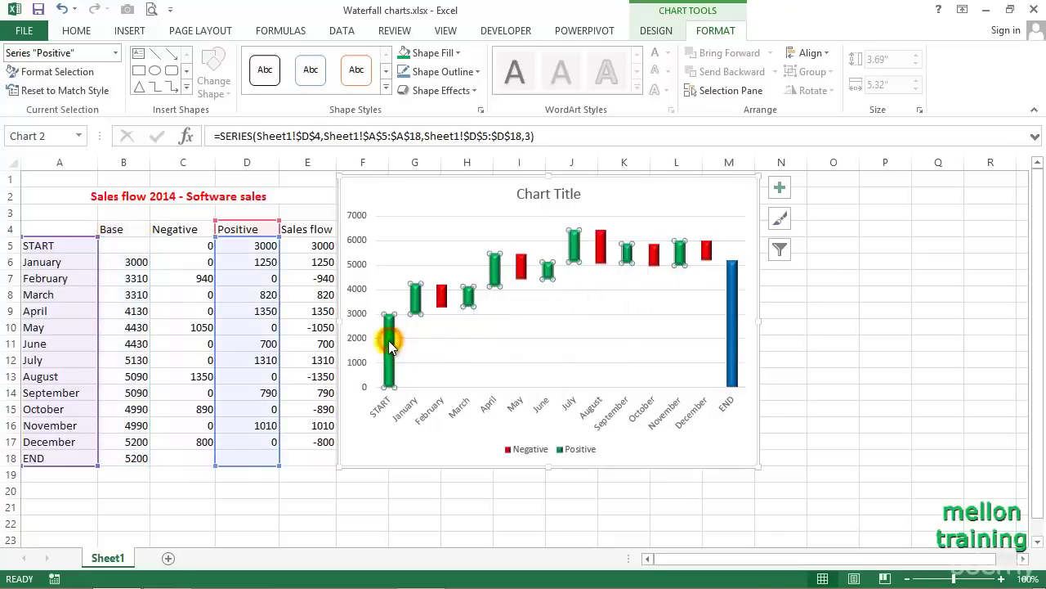
pyautogui.click(391, 346)
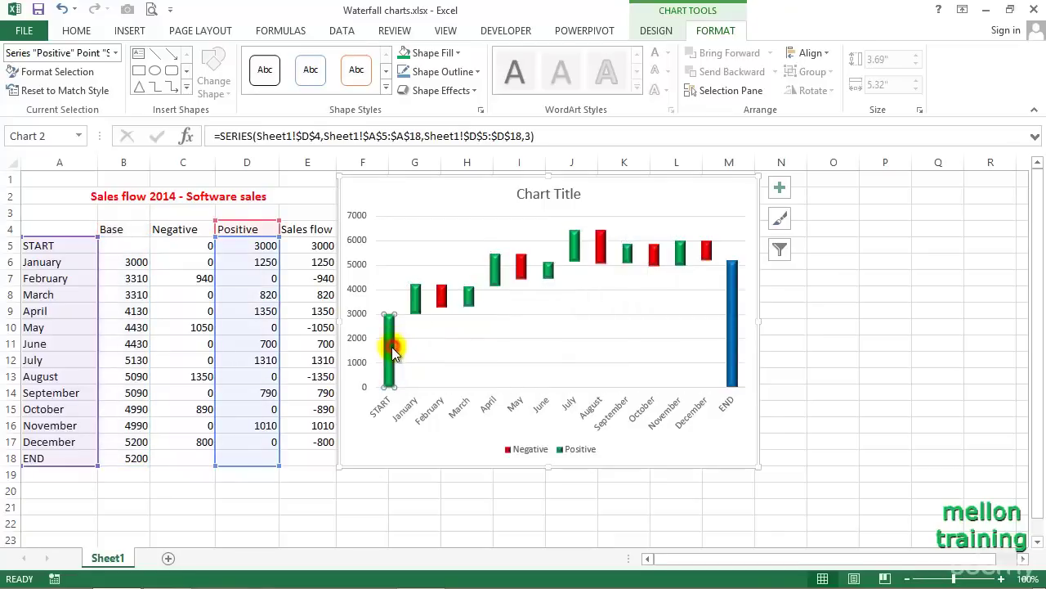
pyautogui.click(460, 53)
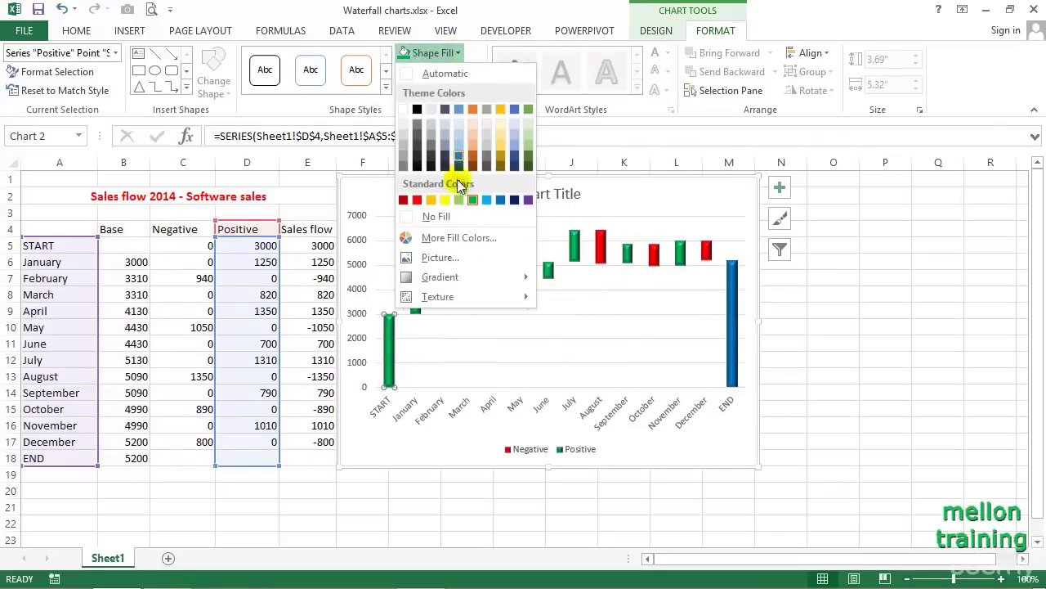
pyautogui.click(500, 200)
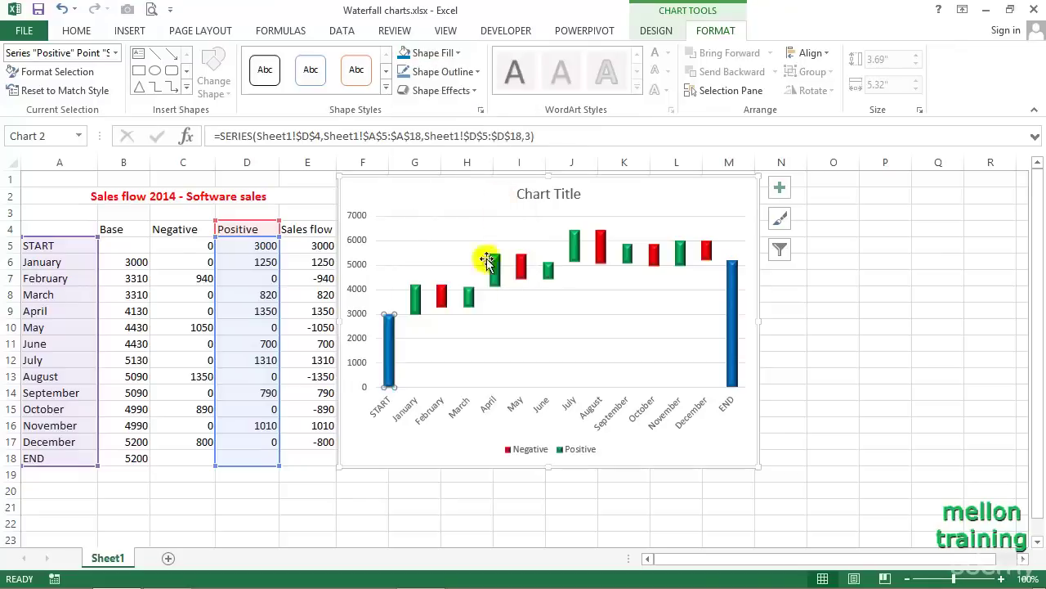
pyautogui.click(460, 330)
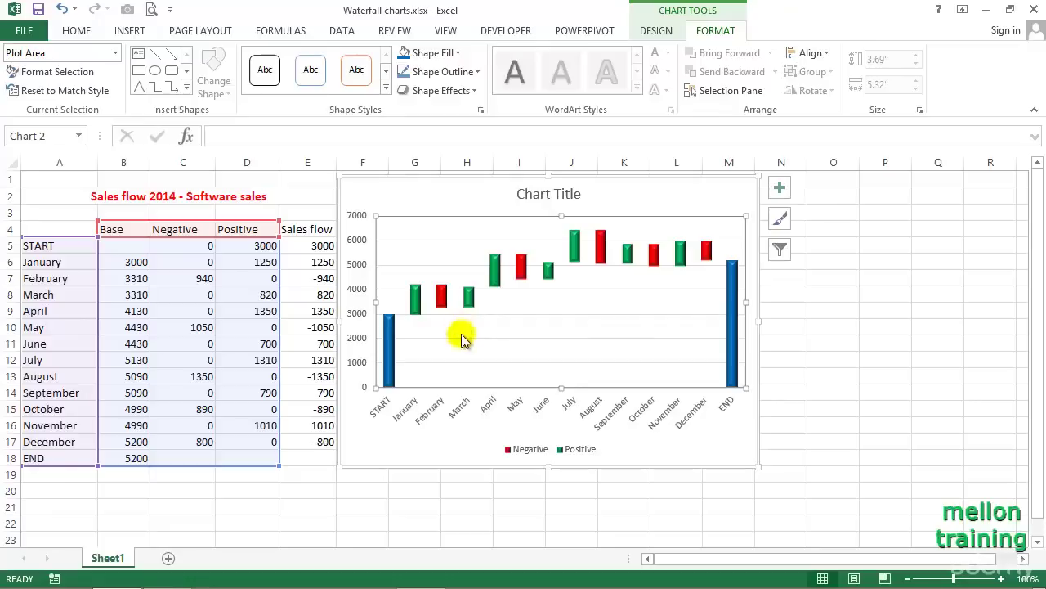
pyautogui.click(551, 505)
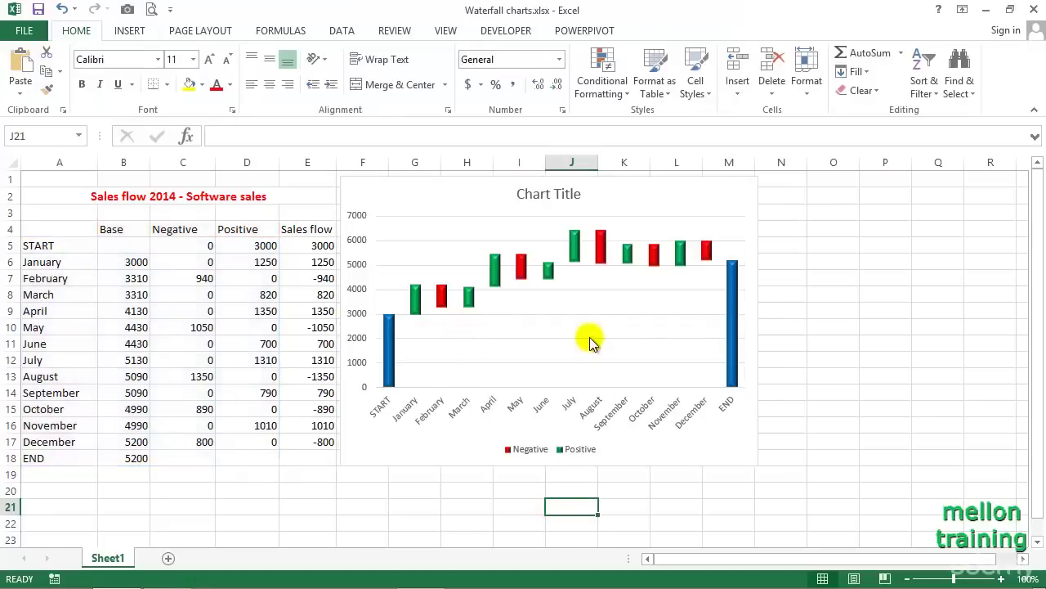
pyautogui.click(576, 316)
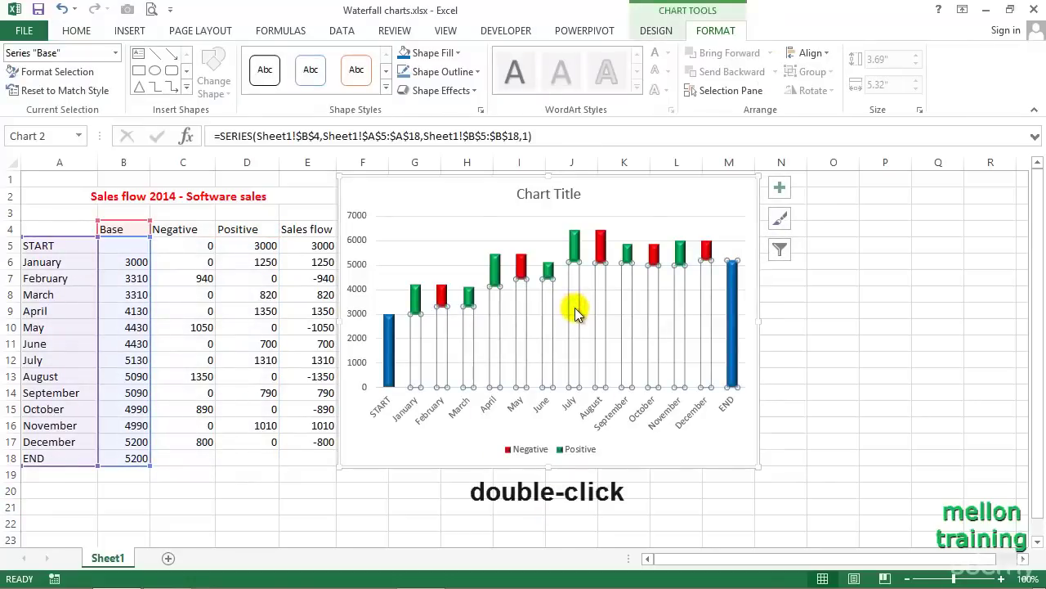
# Step: Set the waterfall series gap width to 0% so the bars sit edge to edge
pyautogui.doubleClick(576, 338)
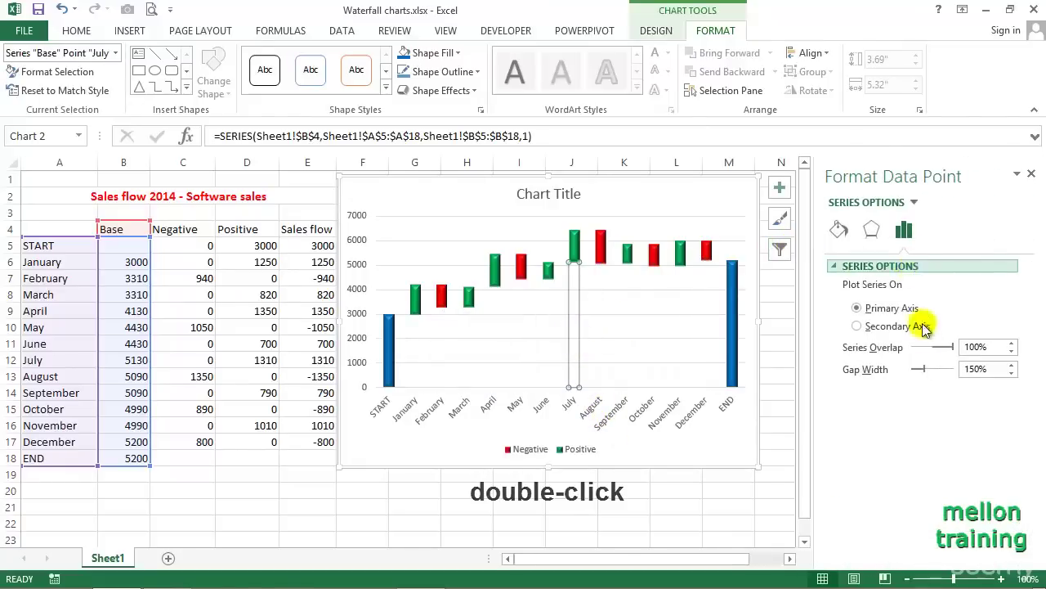
pyautogui.moveTo(926, 373); pyautogui.dragTo(912, 374)
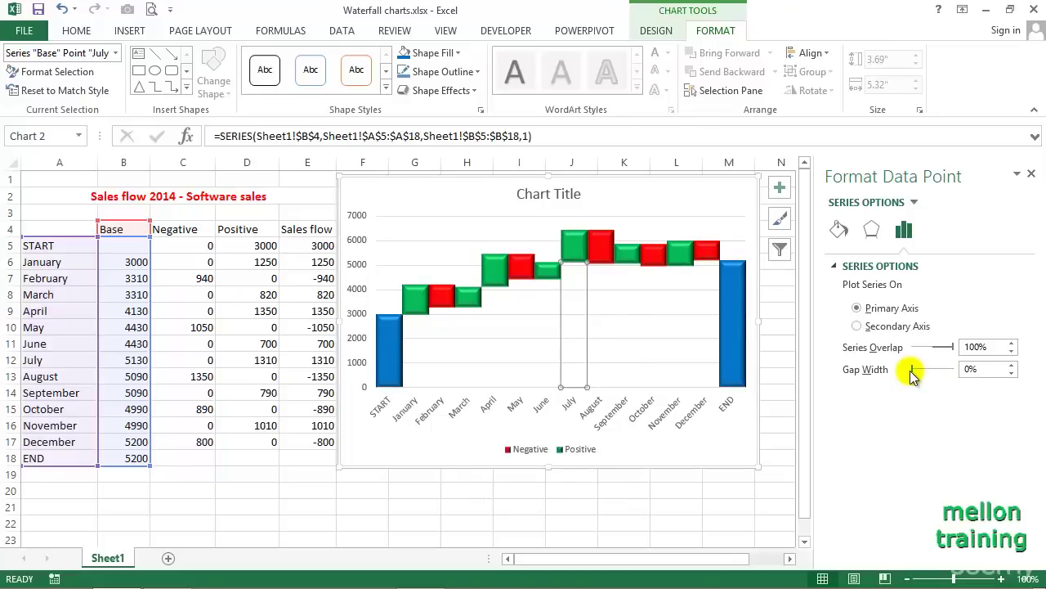
pyautogui.click(580, 489)
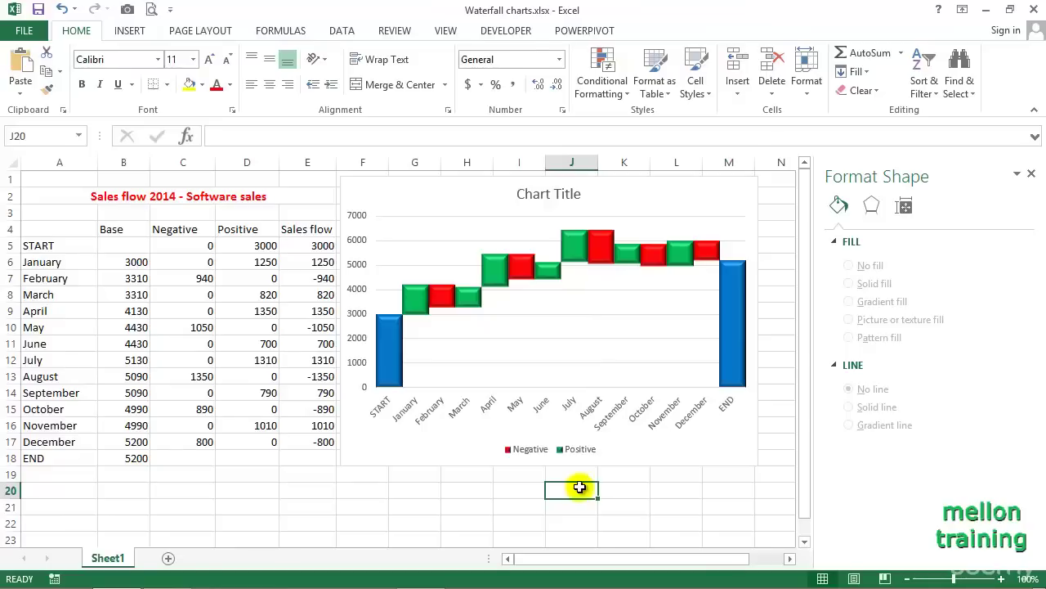
# Step: Add centred data labels to the green Positive series bars
pyautogui.click(498, 278)
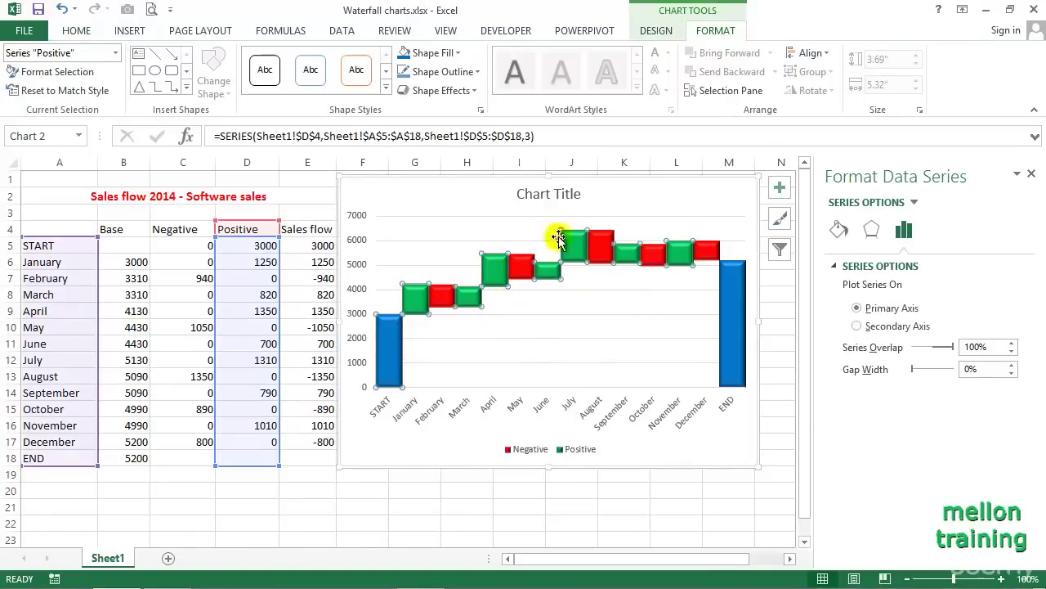
pyautogui.click(656, 31)
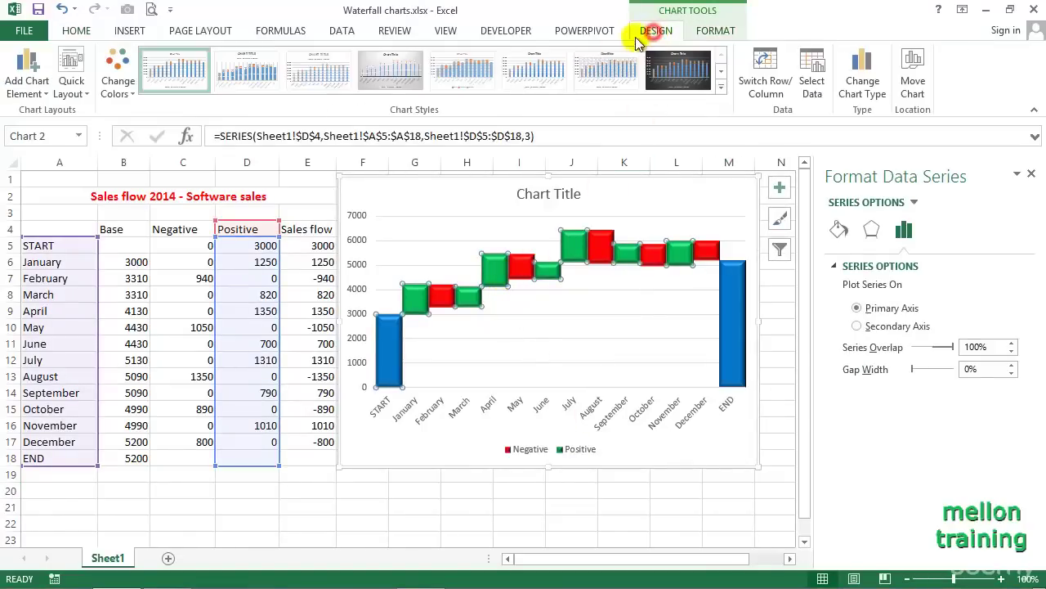
pyautogui.click(47, 92)
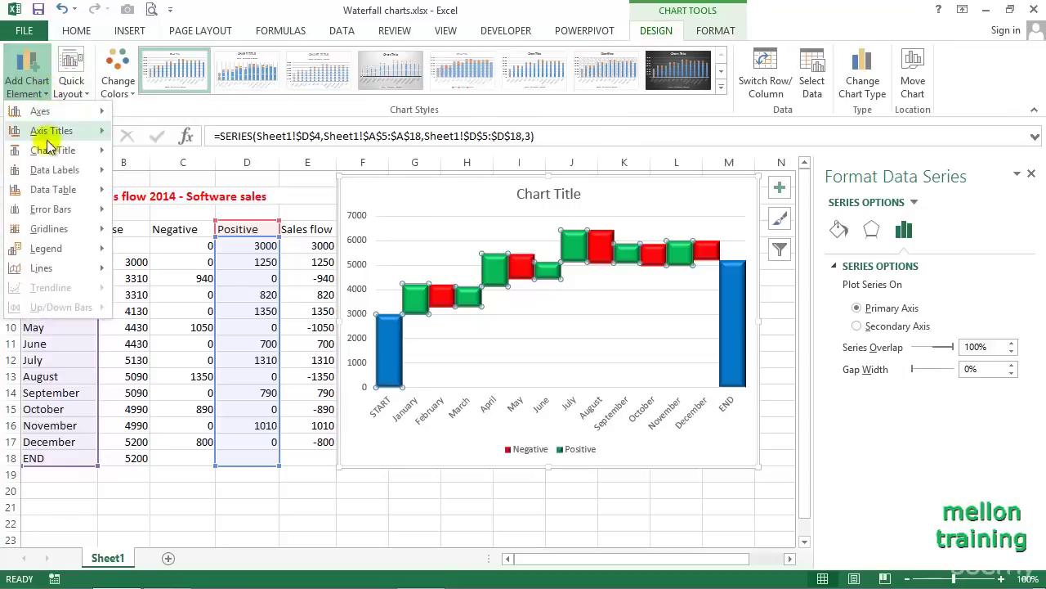
pyautogui.moveTo(65, 178)
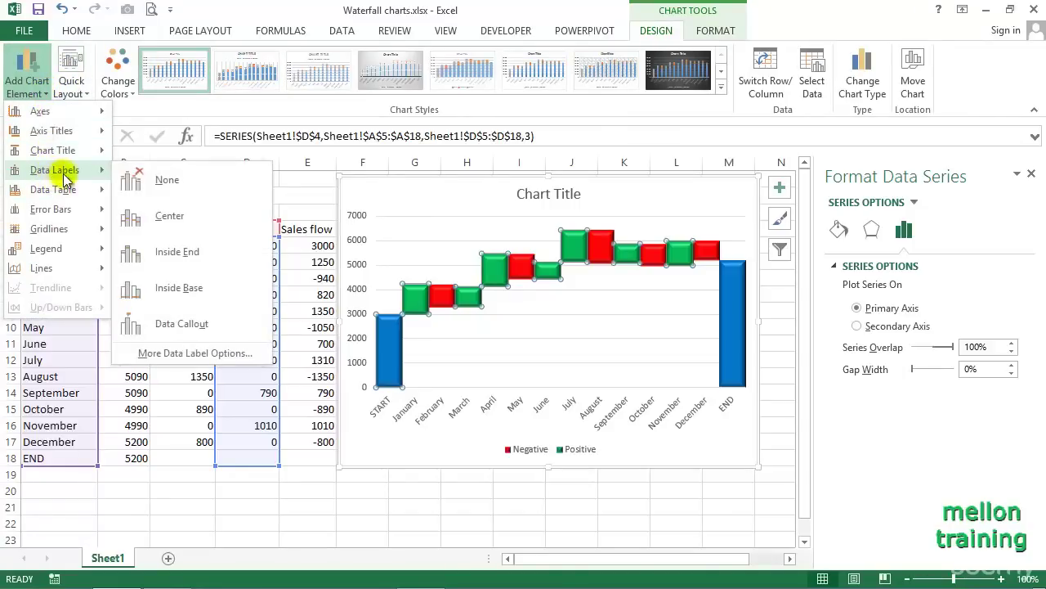
pyautogui.click(170, 216)
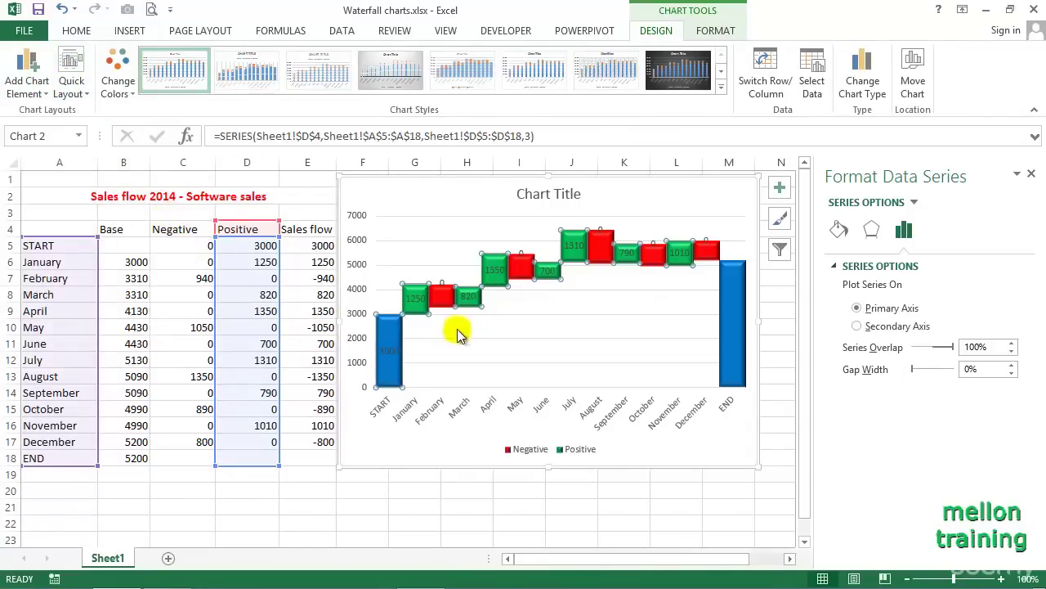
# Step: Add centred data labels to the red Negative series bars
pyautogui.click(440, 306)
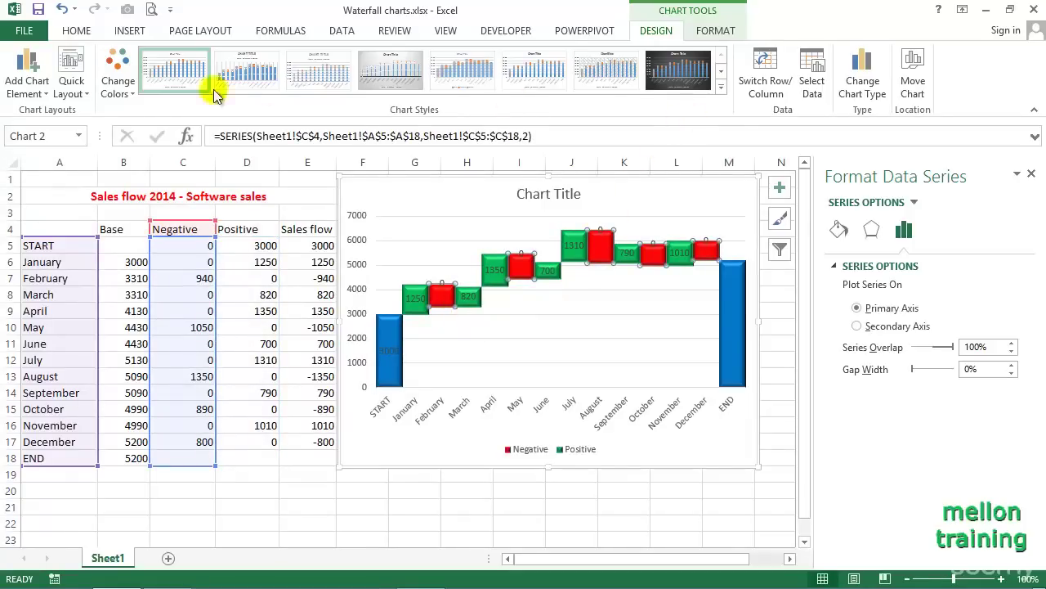
pyautogui.click(45, 96)
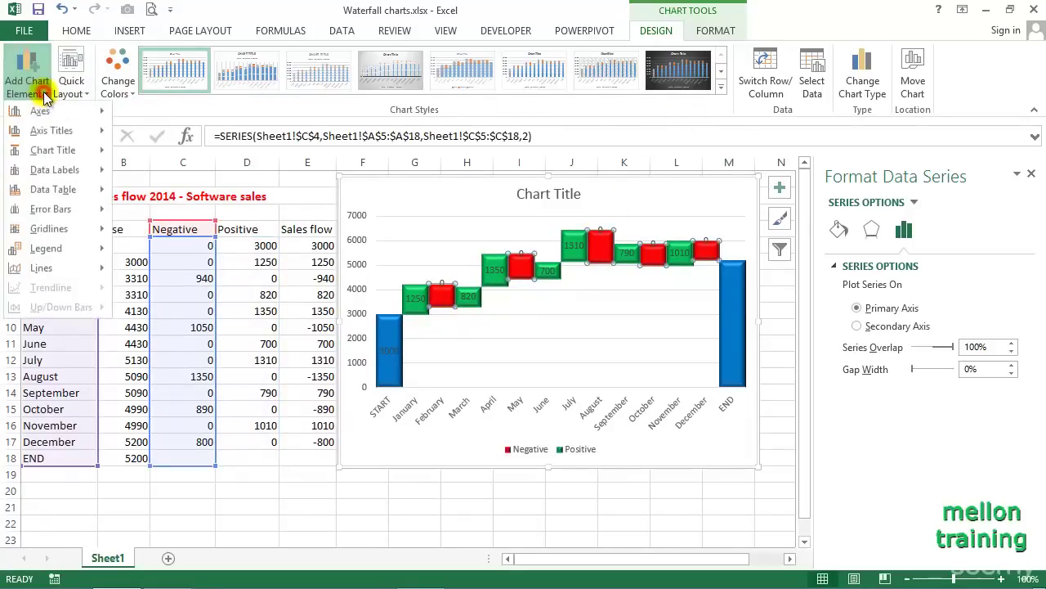
pyautogui.moveTo(74, 169)
pyautogui.click(182, 211)
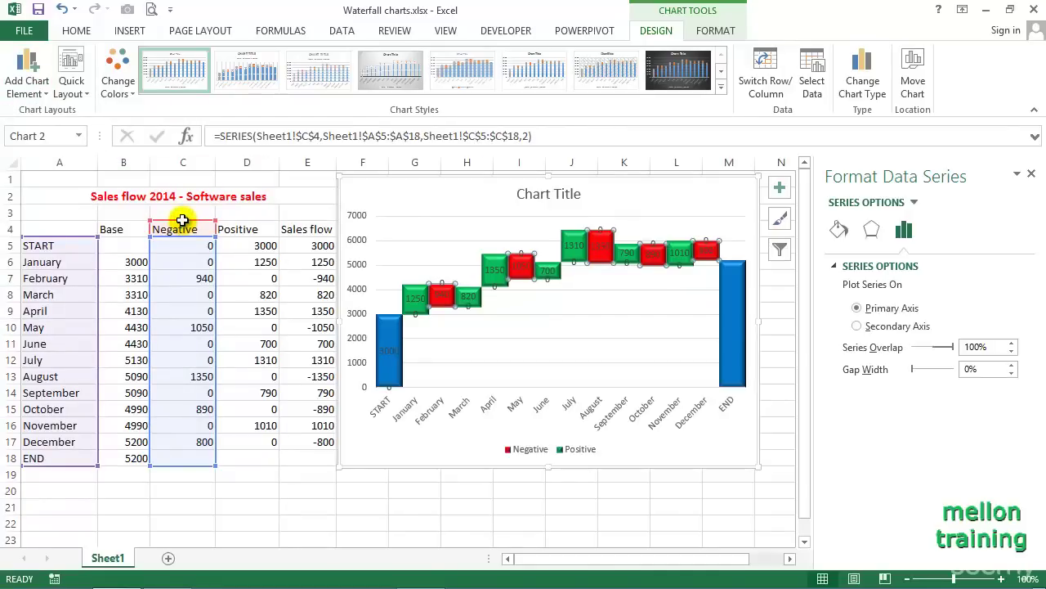
pyautogui.click(51, 496)
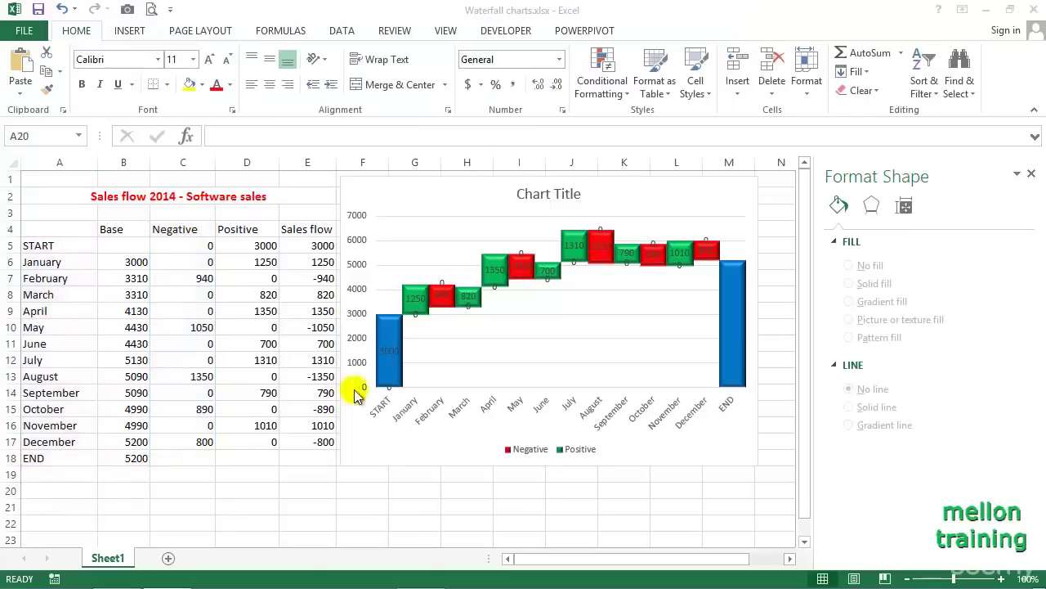
# Step: Delete the stray 0 label at the bottom of the START bar
pyautogui.click(392, 386)
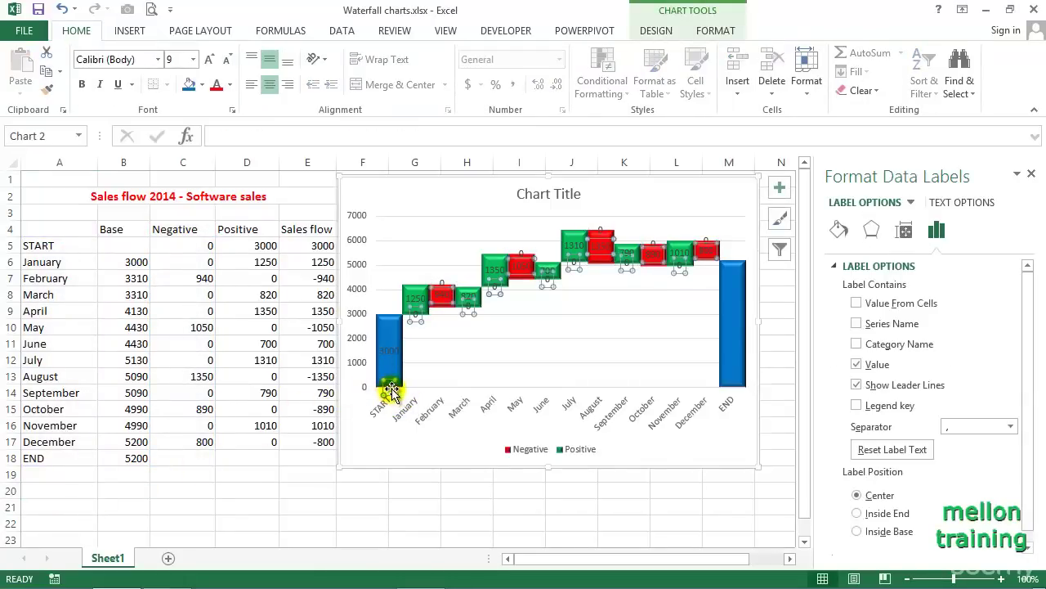
pyautogui.click(391, 387)
pyautogui.press('Delete')
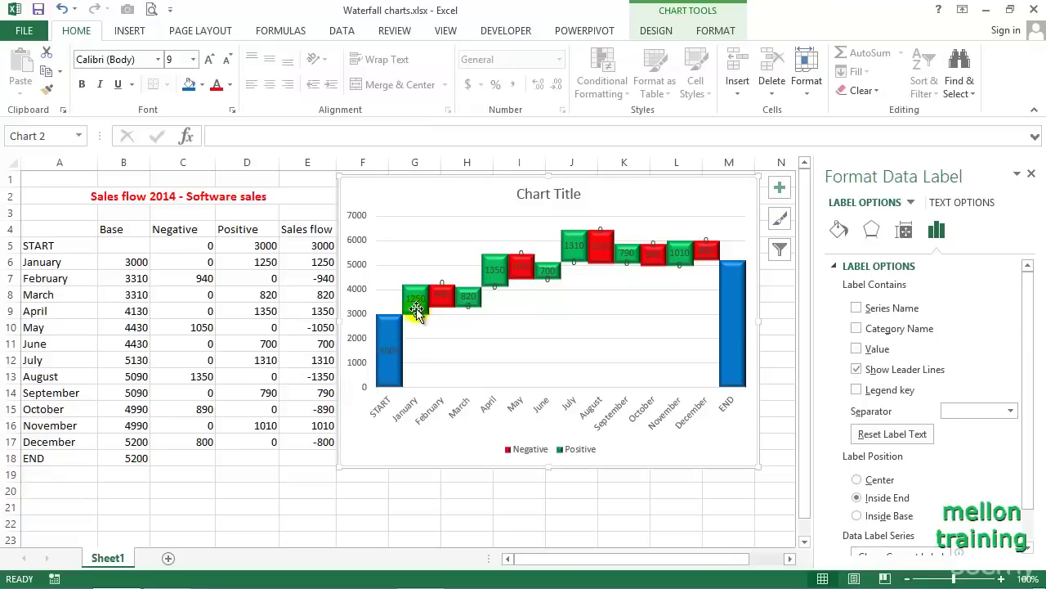
# Step: Delete the stray 0 labels beneath the green bars, including the March bar
pyautogui.click(441, 281)
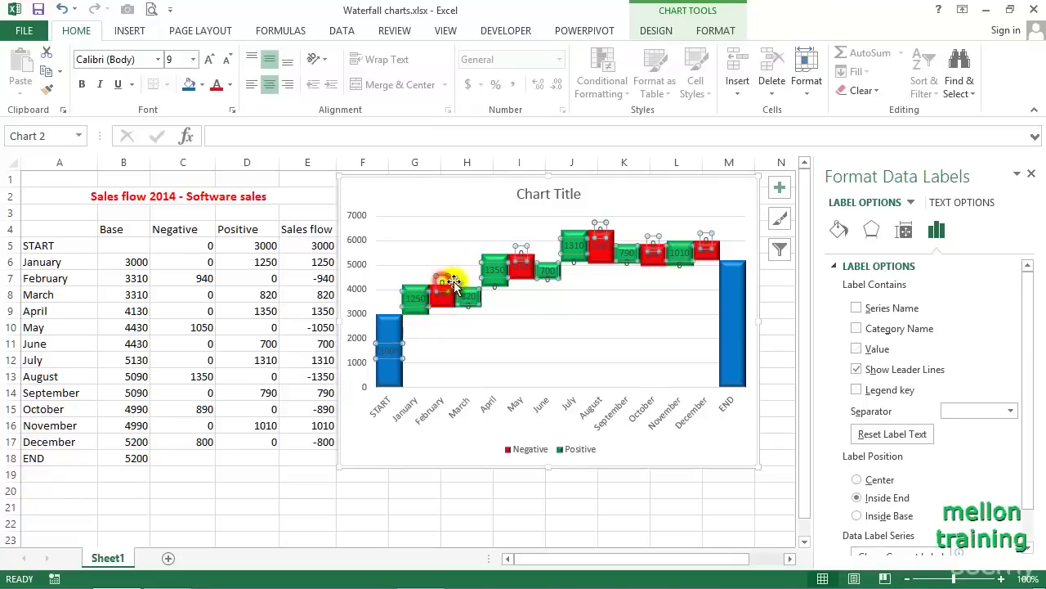
pyautogui.click(496, 299)
pyautogui.click(472, 311)
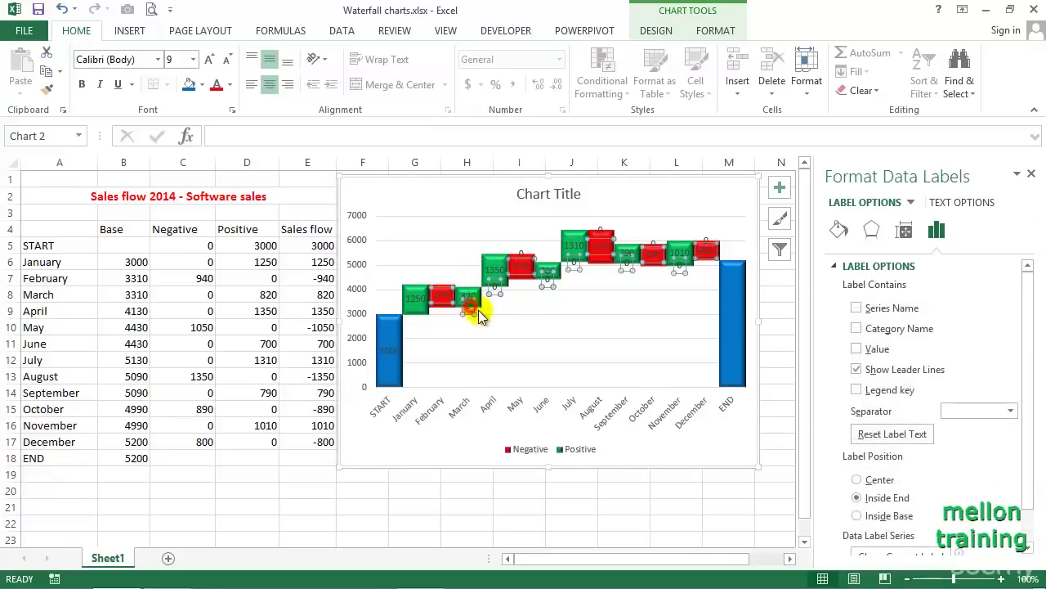
pyautogui.press('Delete')
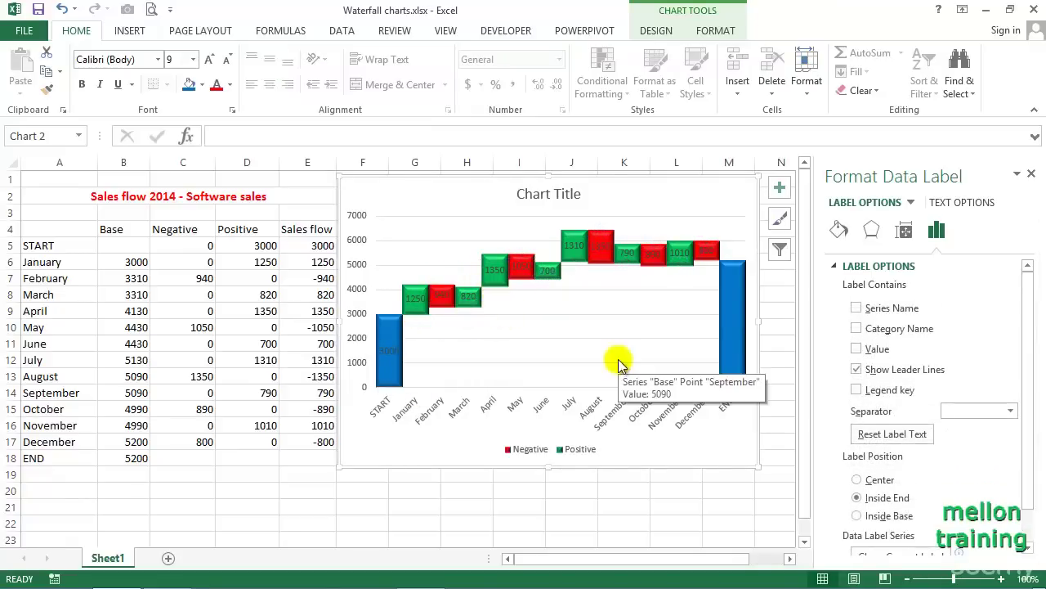
pyautogui.press('Escape')
# Step: Add a centred 5200 data label to the END bar only
pyautogui.click(734, 335)
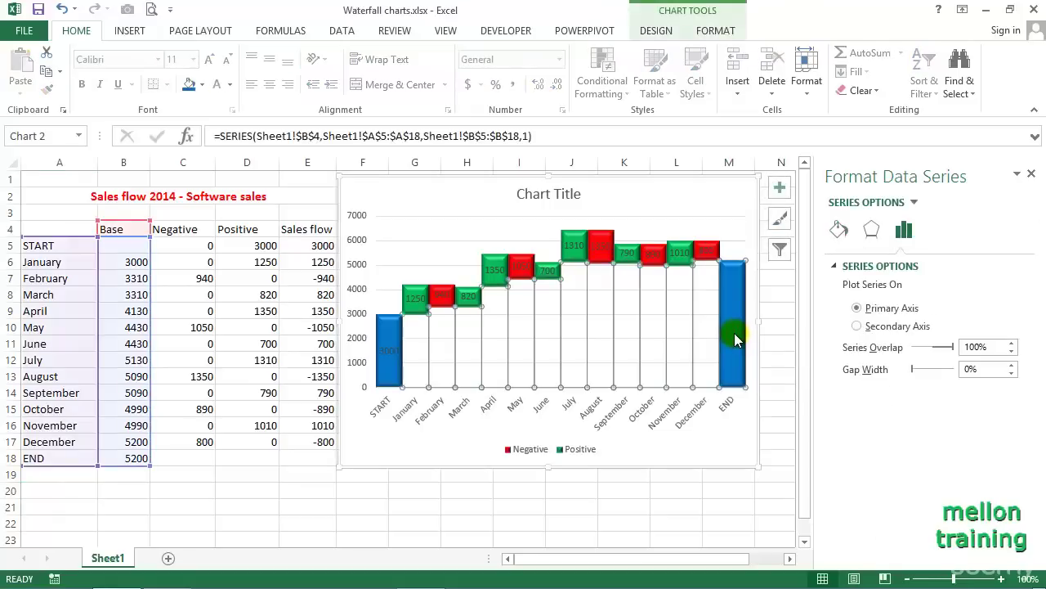
pyautogui.click(734, 333)
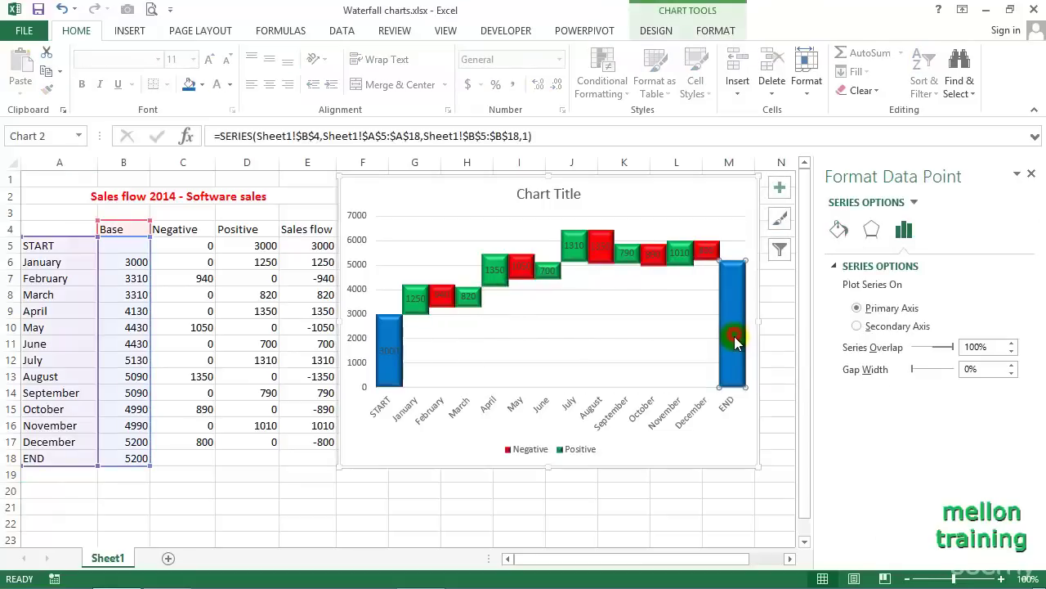
pyautogui.click(639, 29)
pyautogui.click(41, 94)
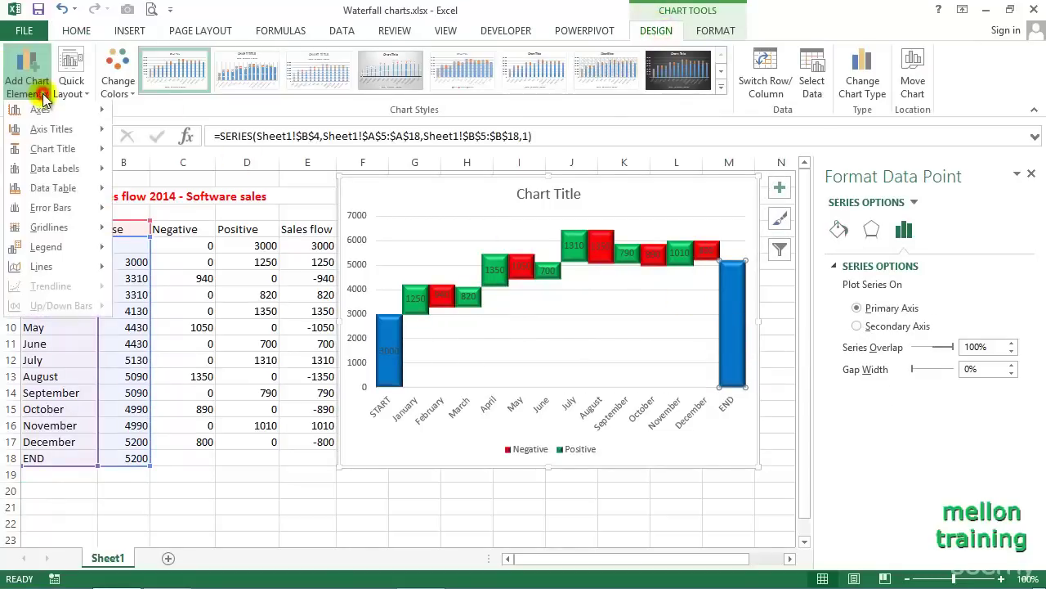
pyautogui.moveTo(65, 168)
pyautogui.click(172, 212)
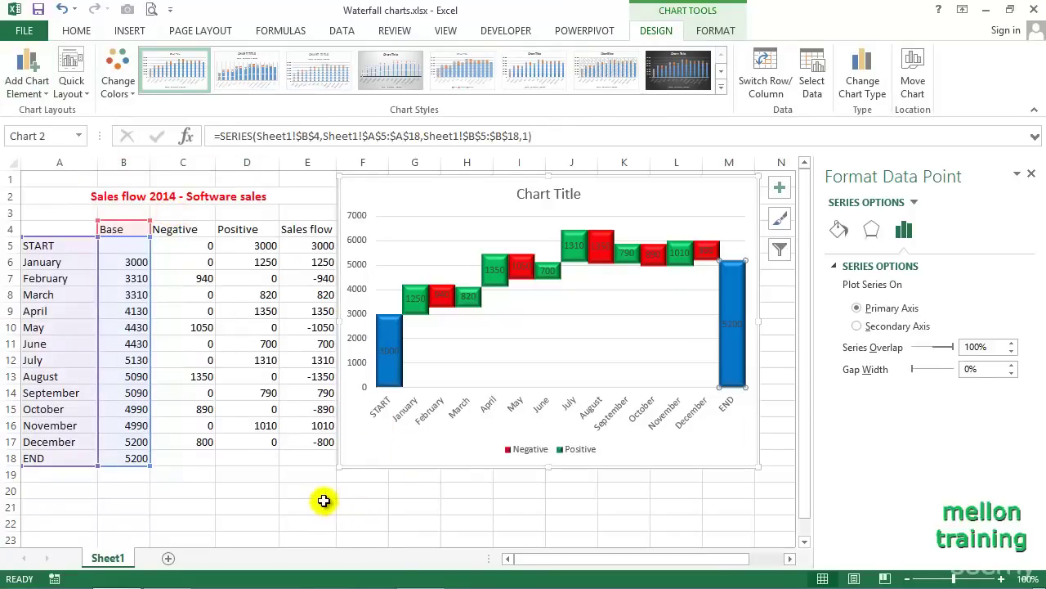
pyautogui.click(391, 351)
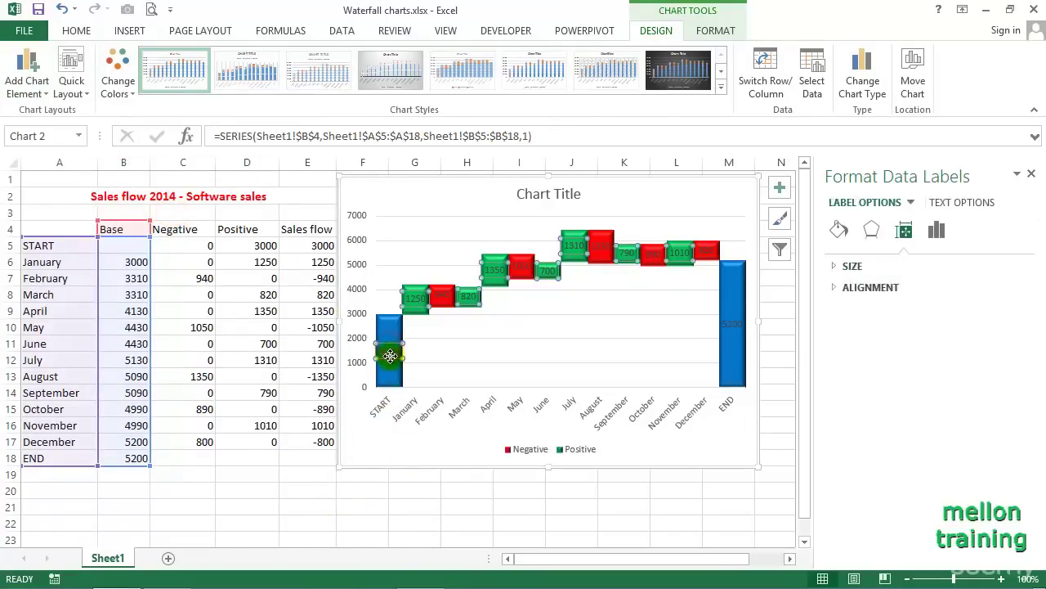
# Step: Make the selected Base series value labels white and bold
pyautogui.click(77, 31)
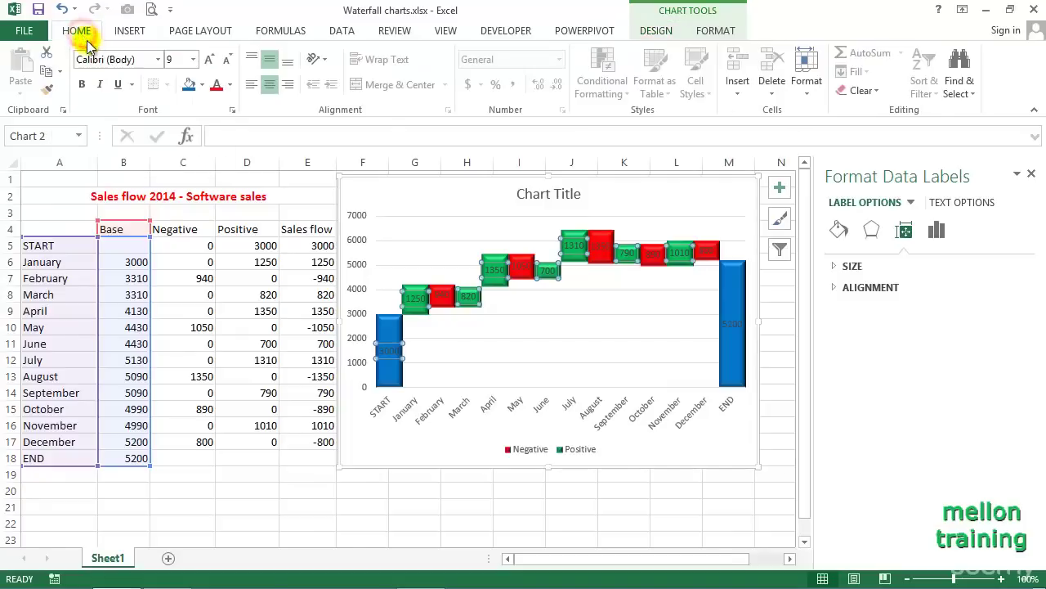
pyautogui.click(231, 85)
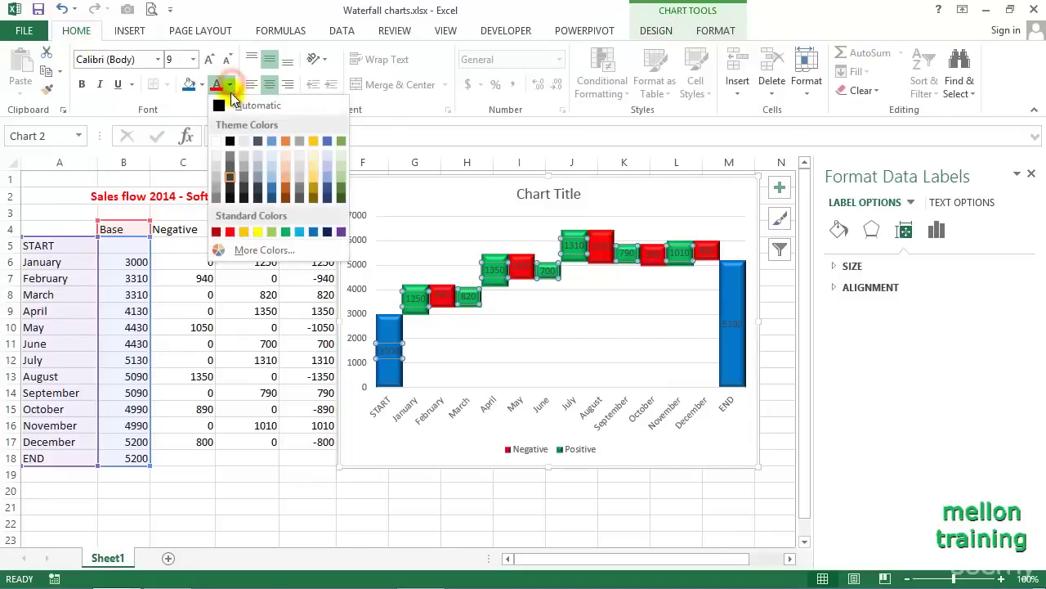
pyautogui.click(217, 143)
pyautogui.click(81, 84)
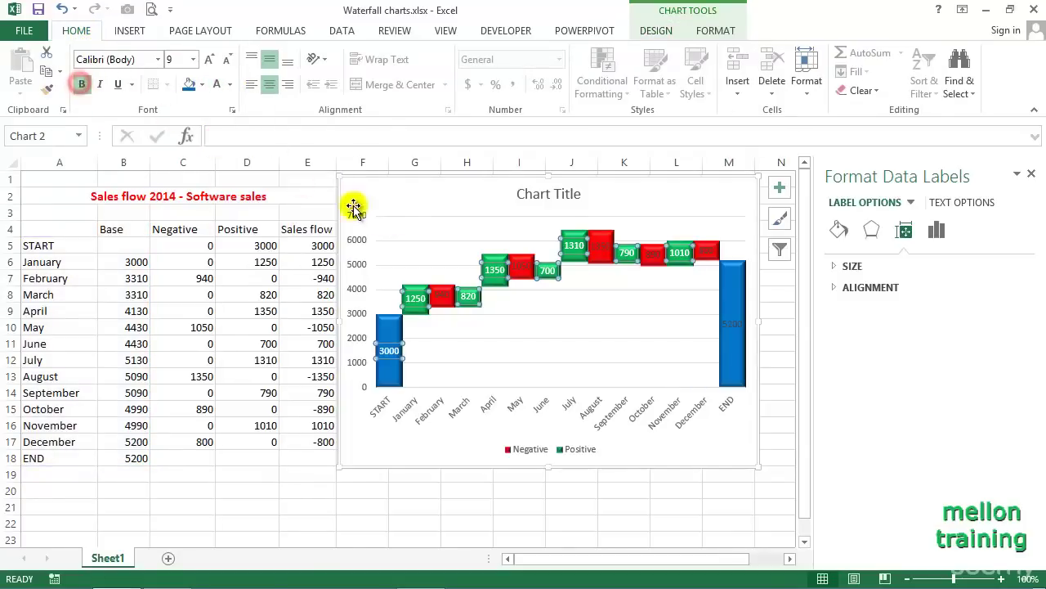
# Step: Make the red Negative labels white and bold, and bold the END label
pyautogui.click(442, 296)
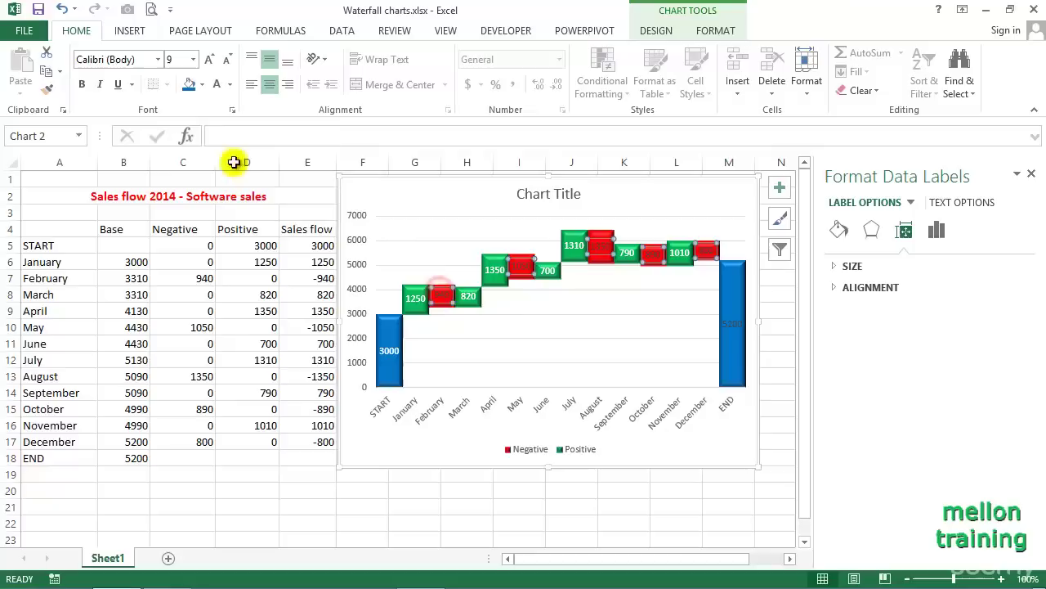
pyautogui.click(217, 85)
pyautogui.click(82, 85)
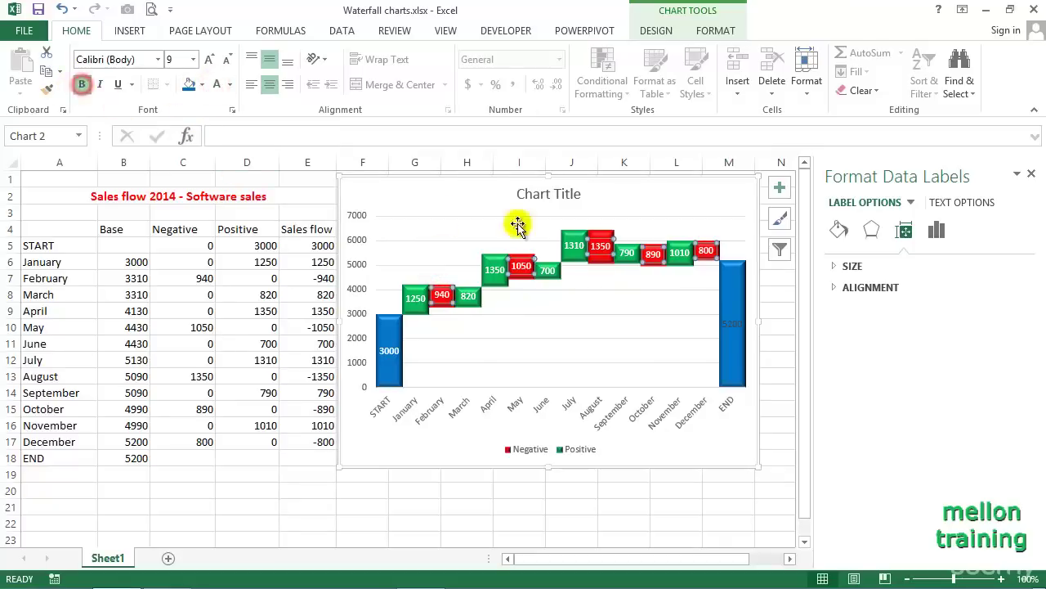
pyautogui.click(733, 325)
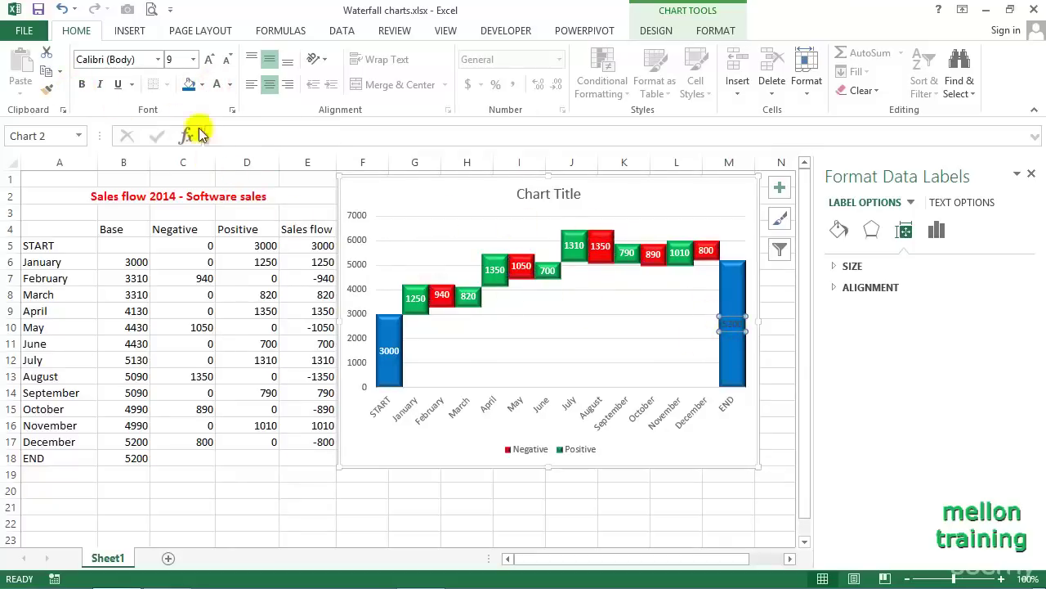
pyautogui.click(81, 86)
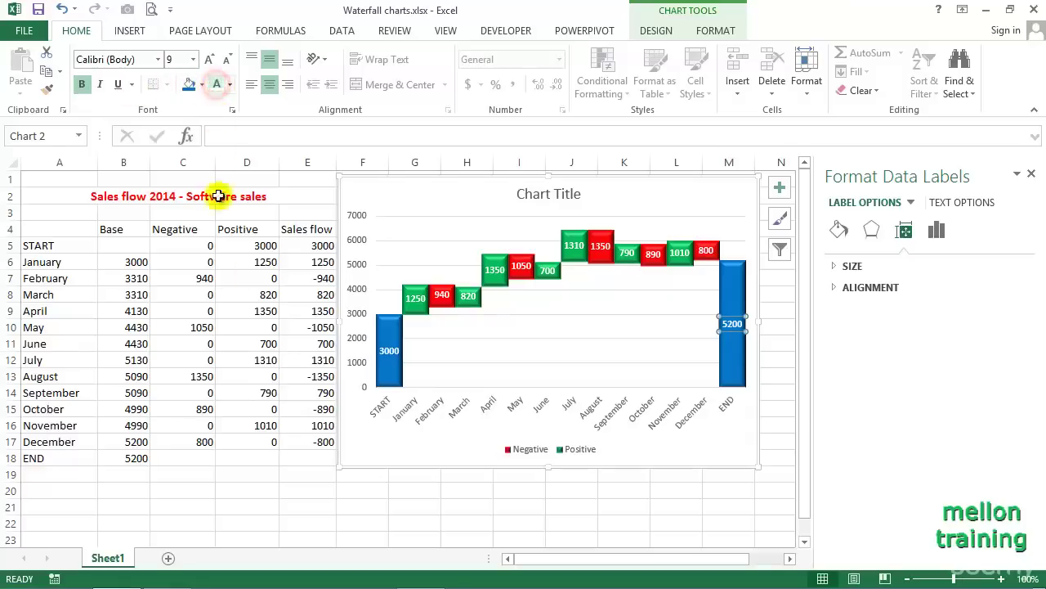
pyautogui.click(45, 492)
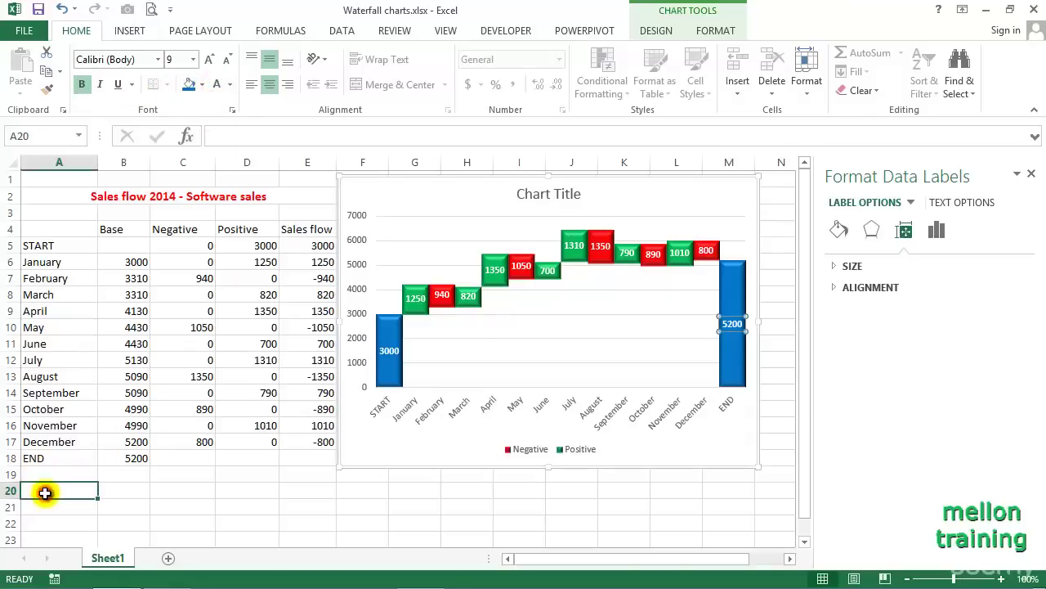